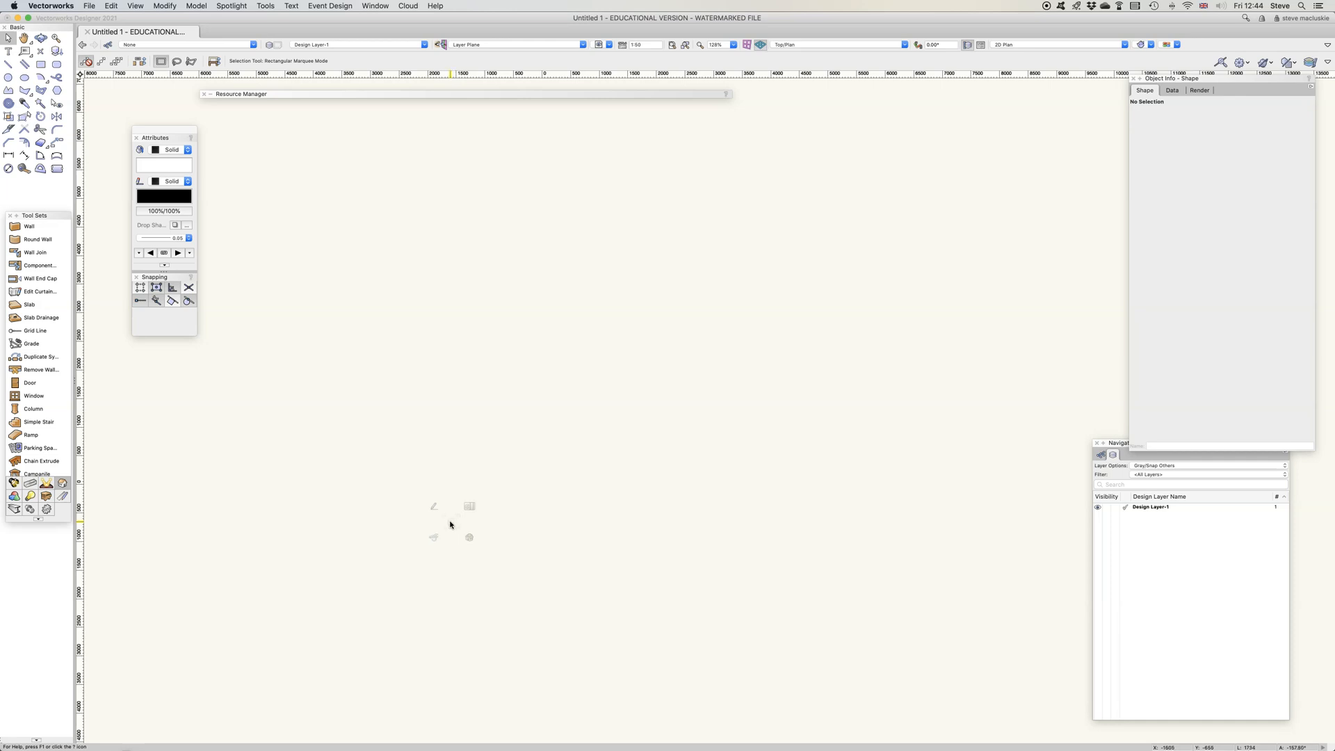
# Start the Wall tool with the Unstyled wall style in Right Control Line mode
pyautogui.click(25, 227)
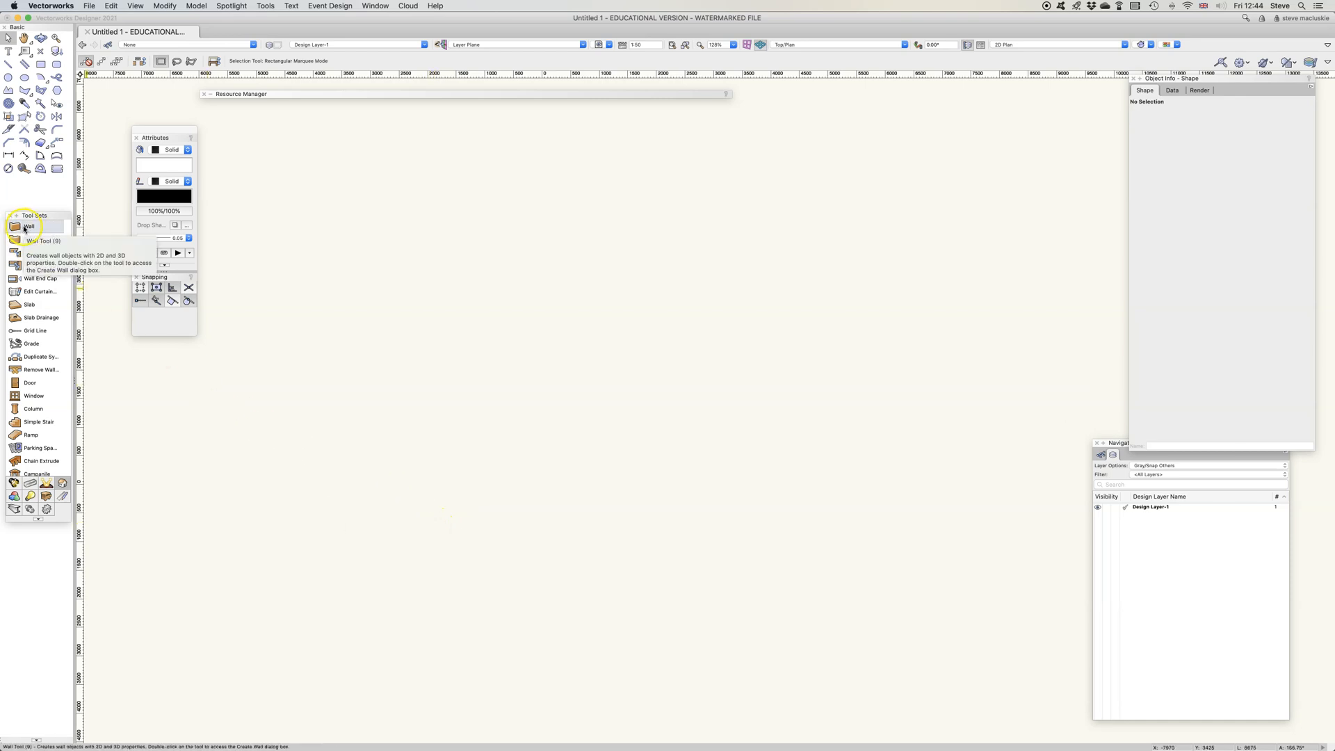
pyautogui.click(25, 226)
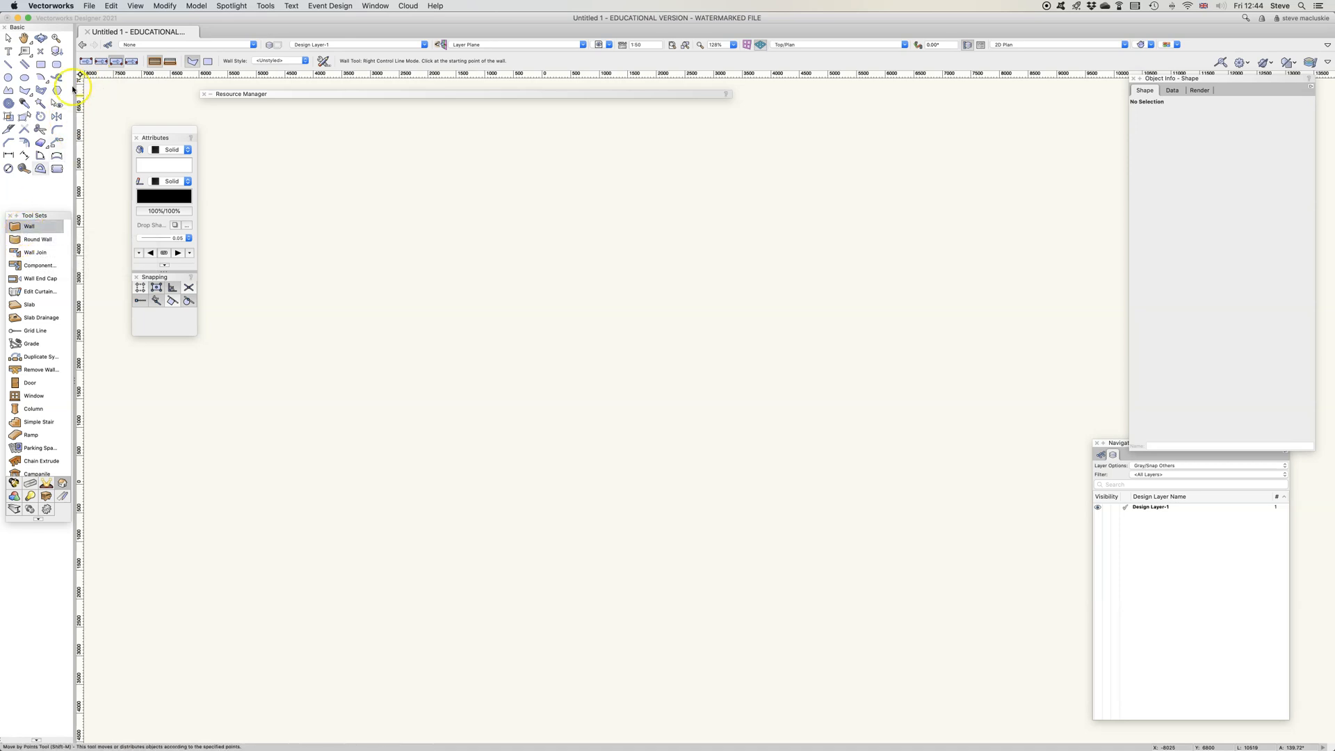
pyautogui.click(101, 62)
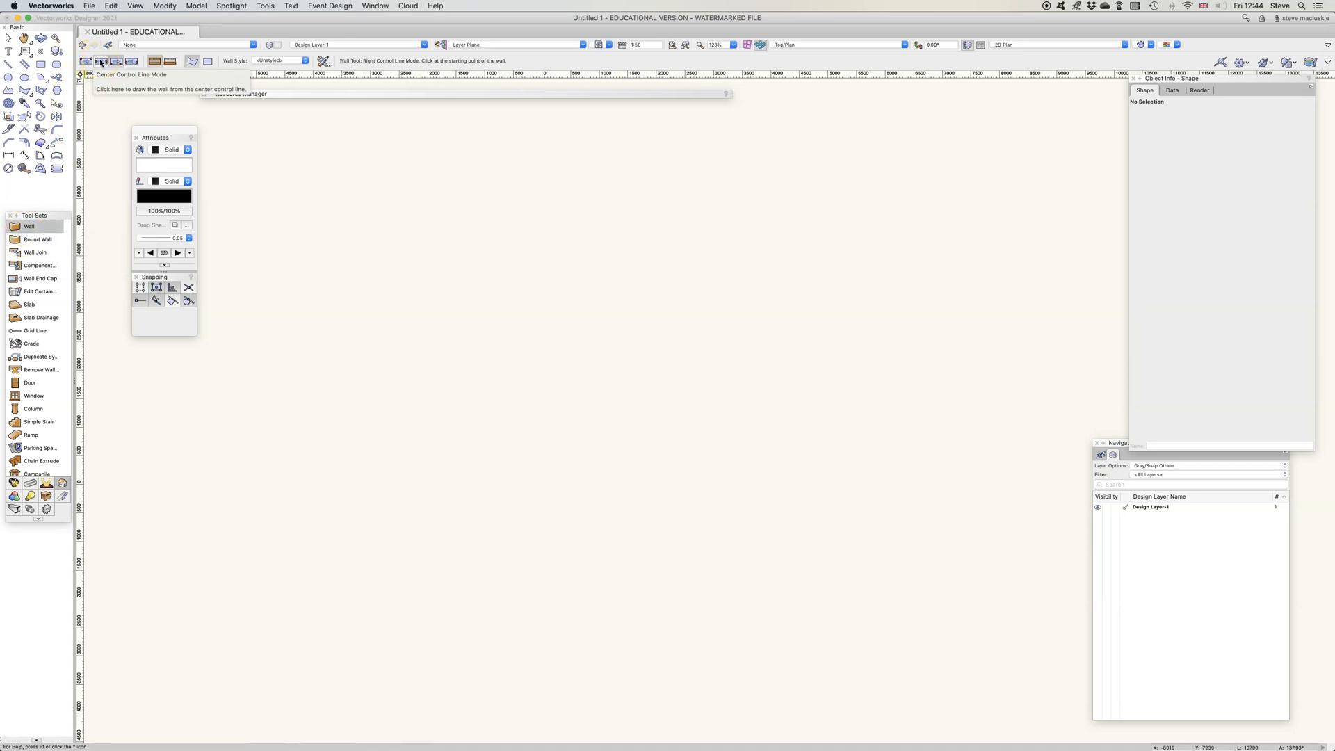
pyautogui.click(116, 62)
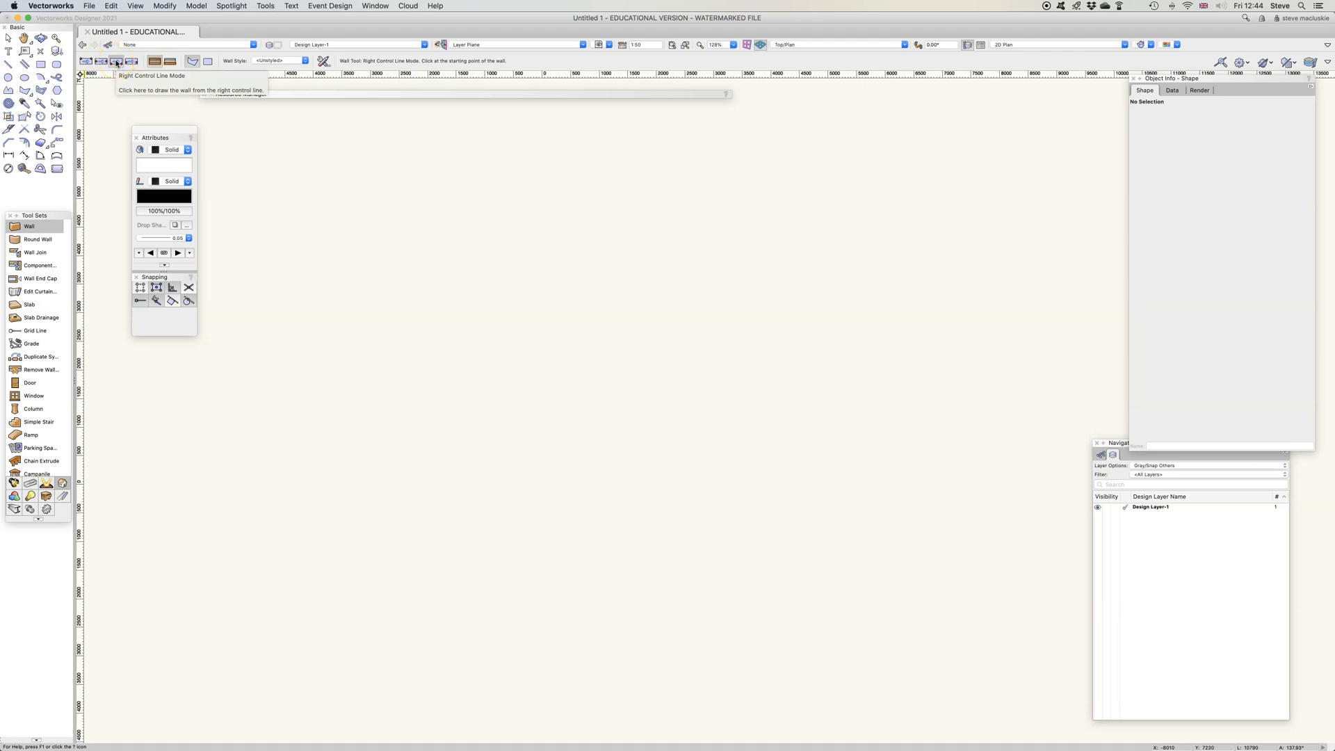
pyautogui.click(101, 62)
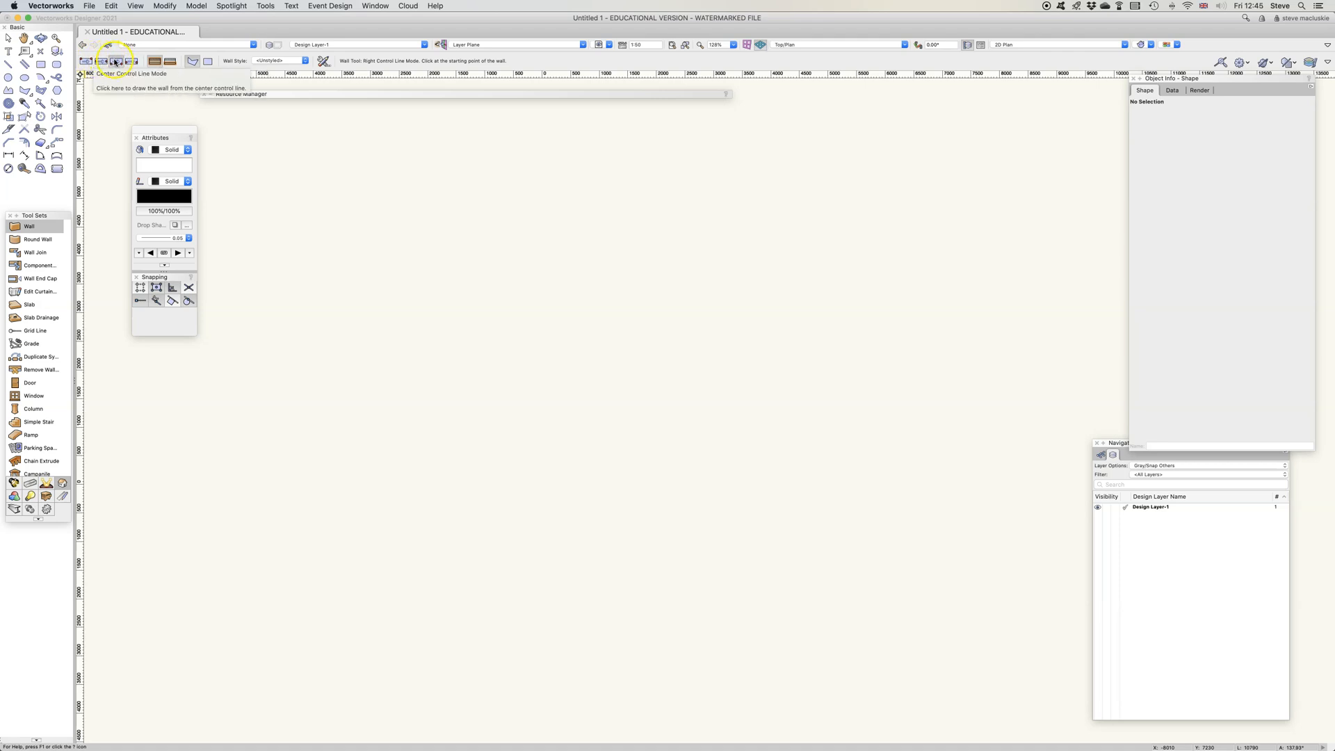
pyautogui.click(131, 62)
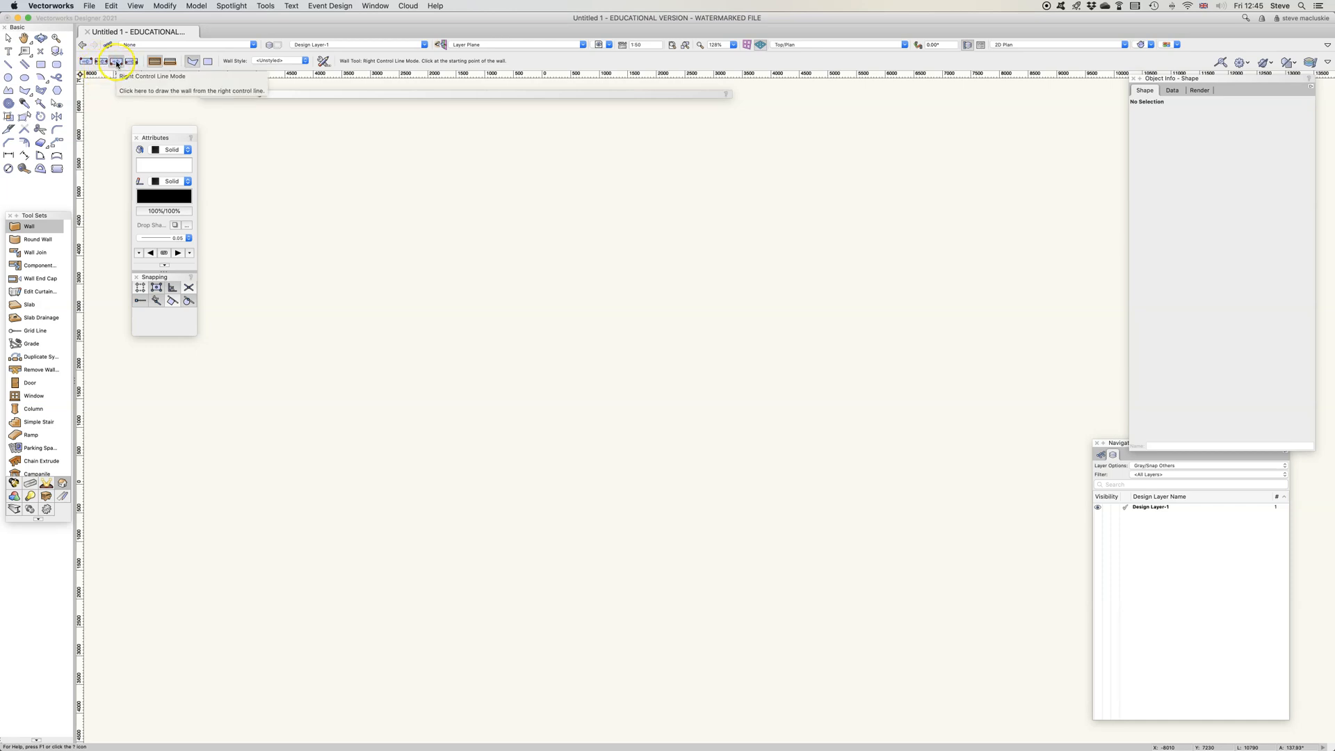
pyautogui.click(117, 64)
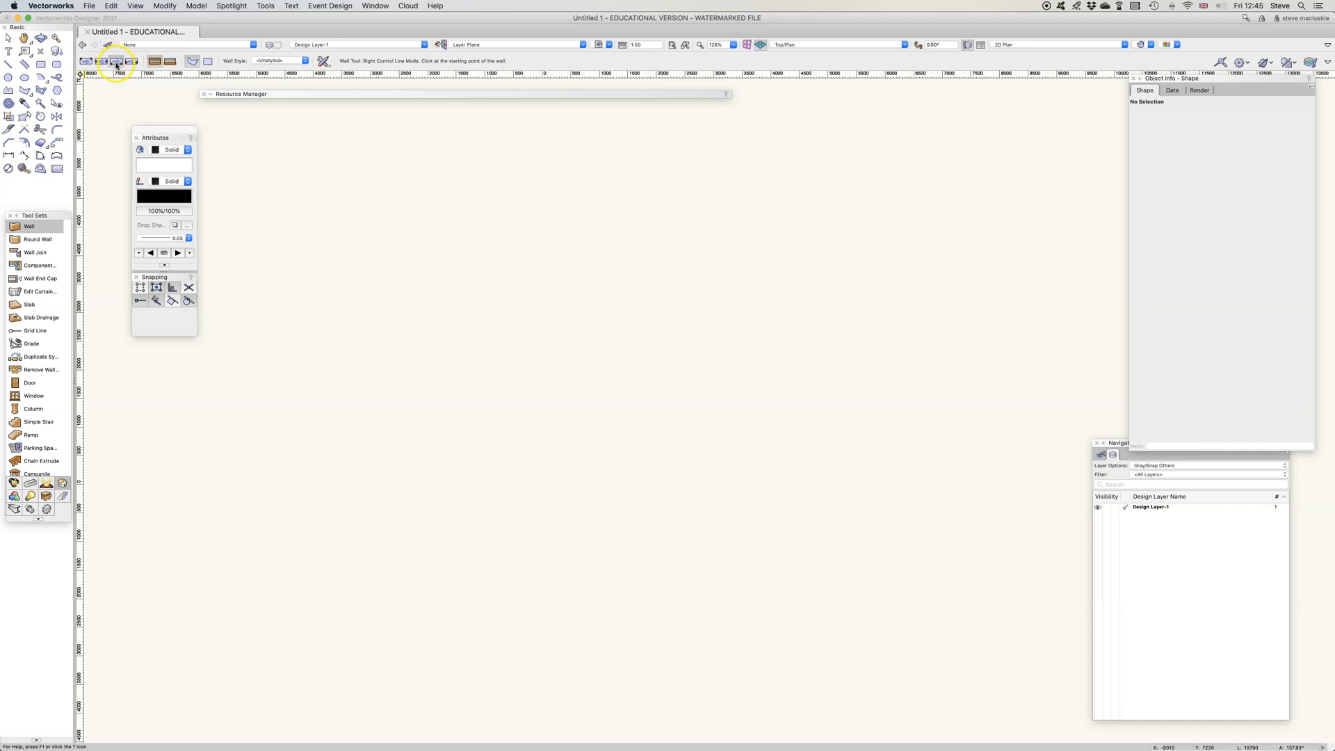
# Draw a closed loop of seven walls clockwise, starting with a horizontal upper wall and finishing at the starting point
pyautogui.click(418, 191)
pyautogui.click(553, 193)
pyautogui.click(601, 258)
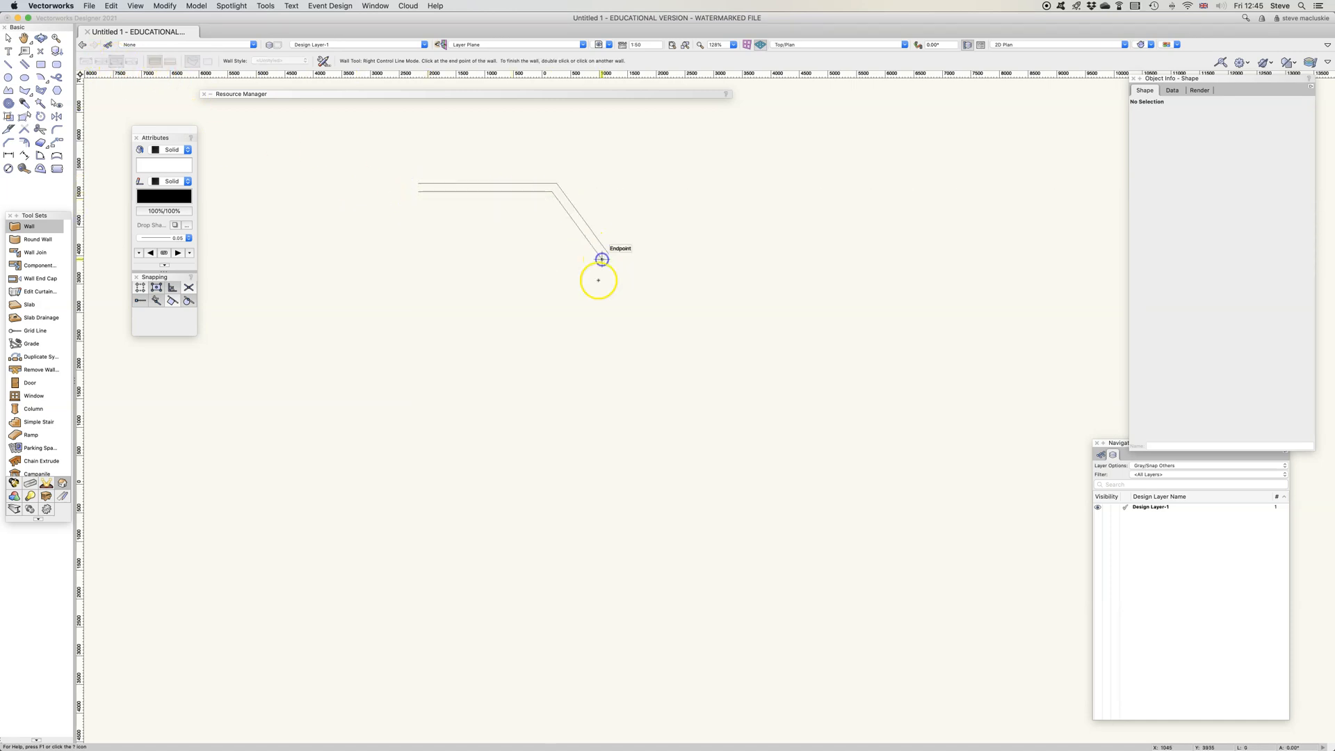
pyautogui.click(602, 362)
pyautogui.click(469, 387)
pyautogui.click(355, 340)
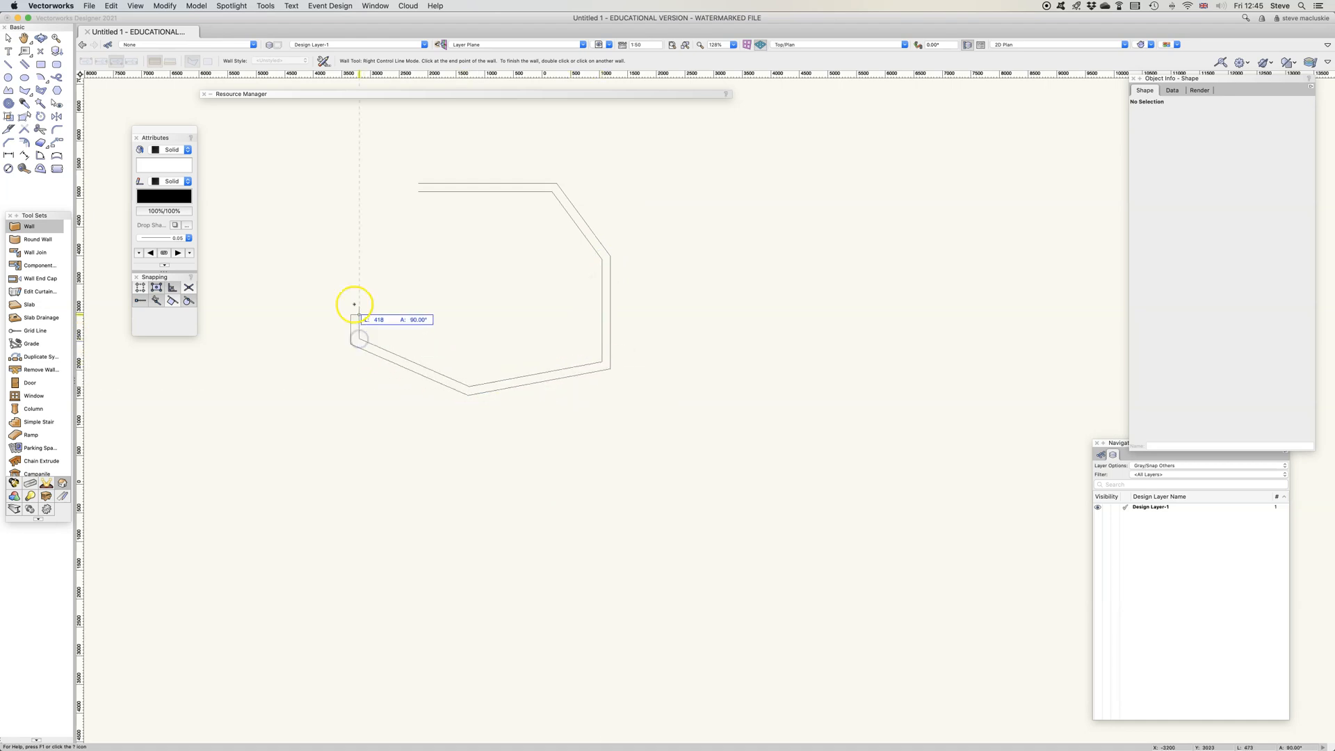
pyautogui.click(359, 235)
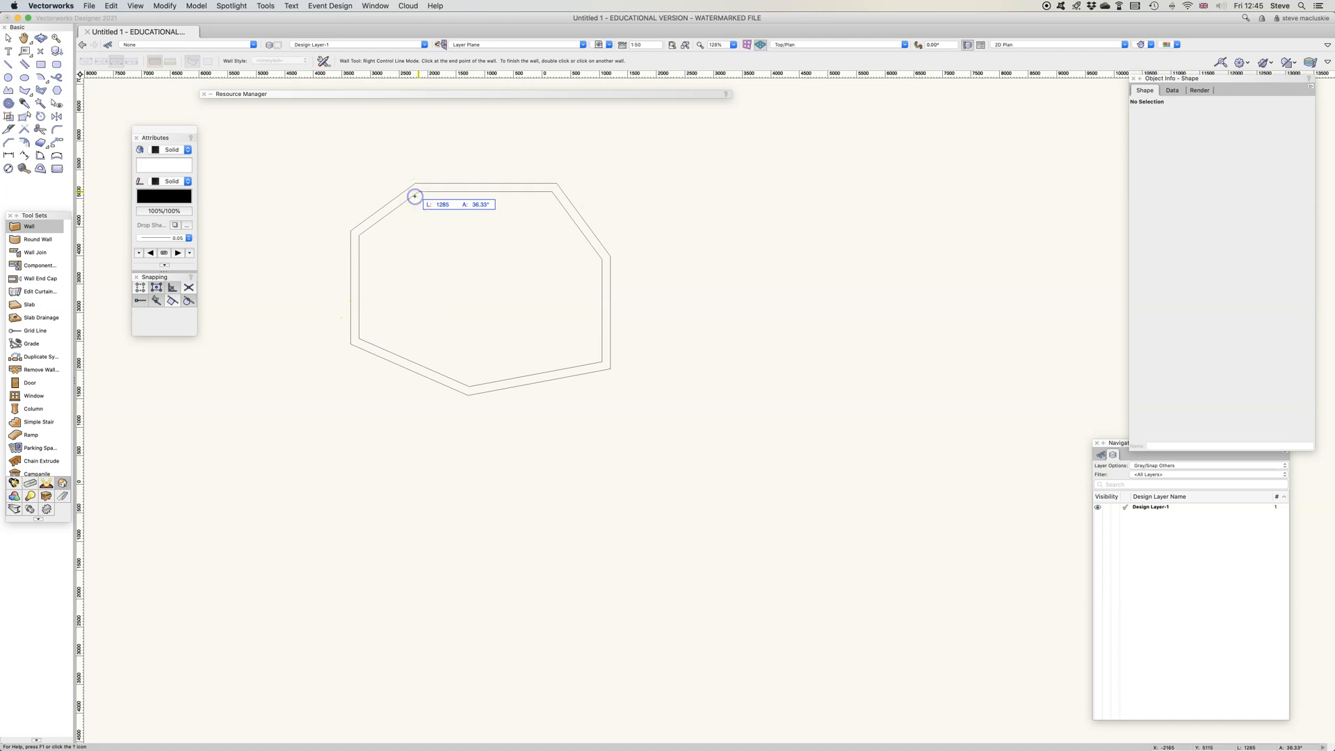
pyautogui.click(414, 197)
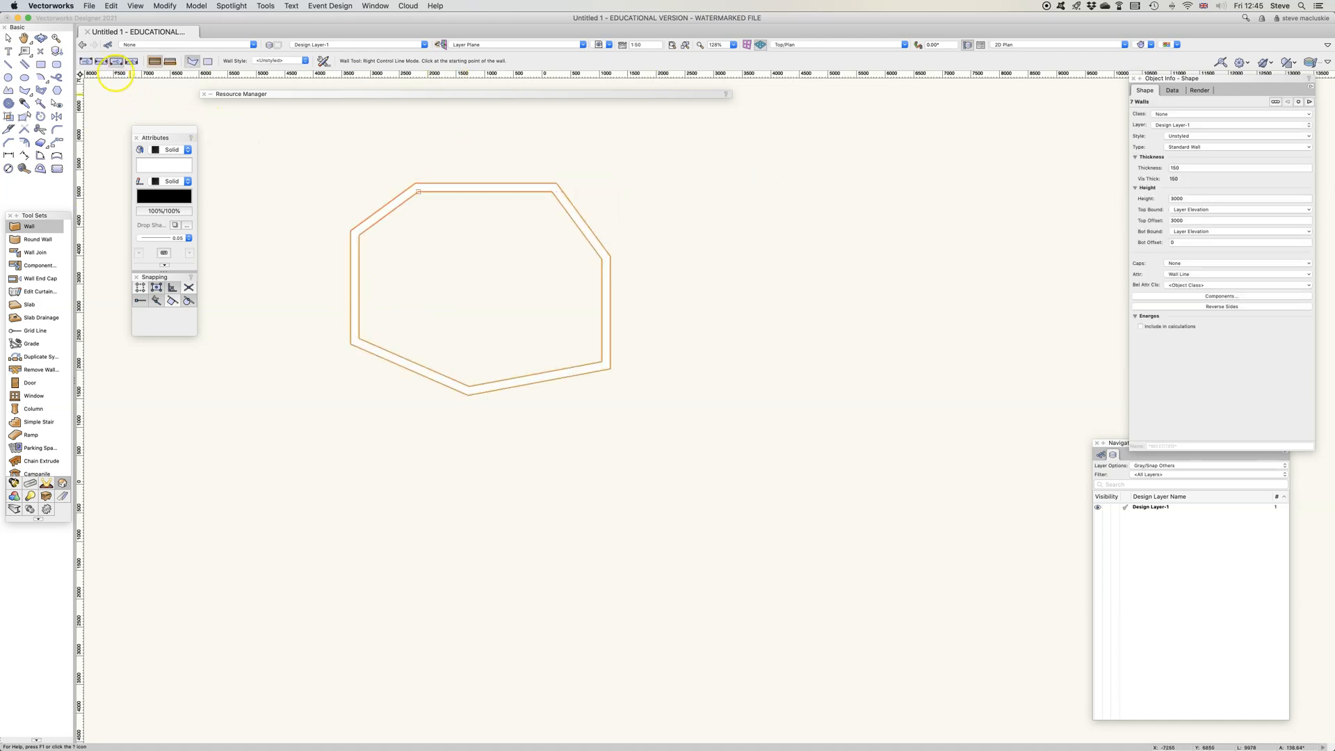
# Draw a smaller closed loop of seven walls counterclockwise below the first loop, keeping Right Control Line mode
pyautogui.click(513, 440)
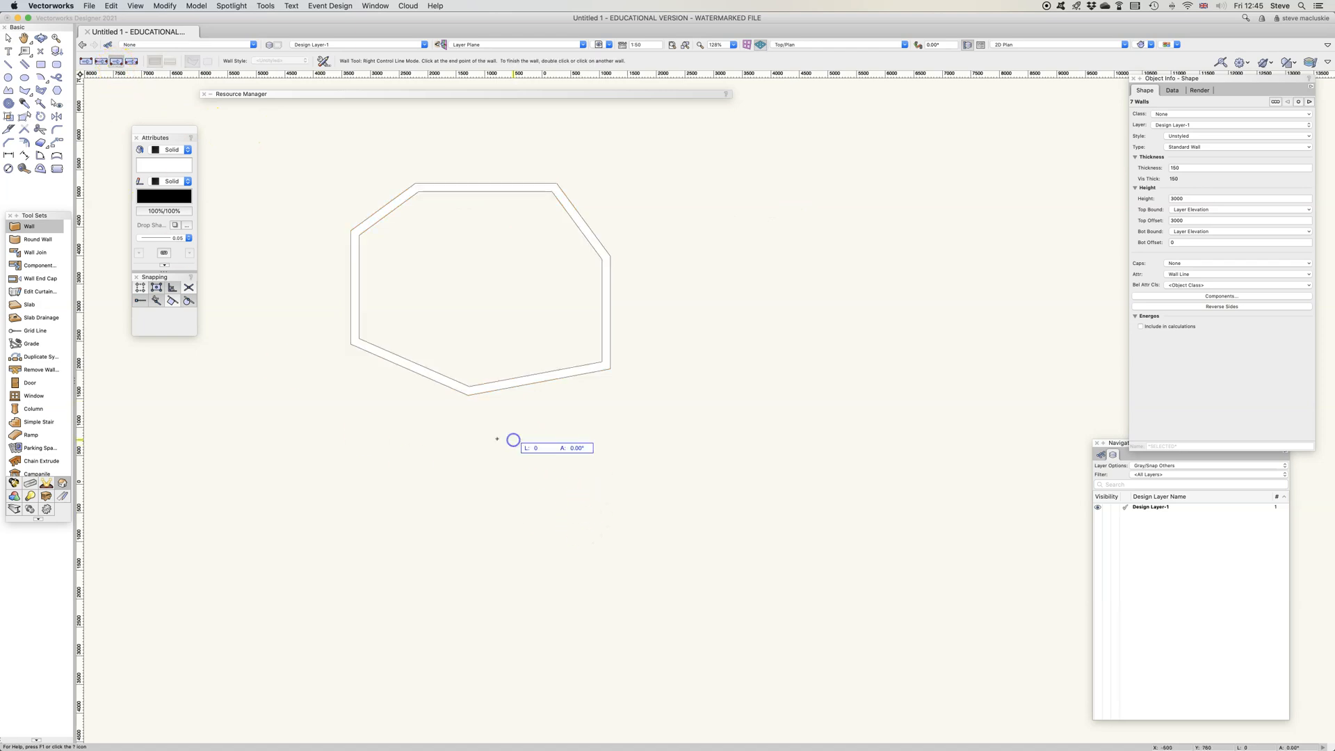
pyautogui.click(408, 439)
pyautogui.click(377, 500)
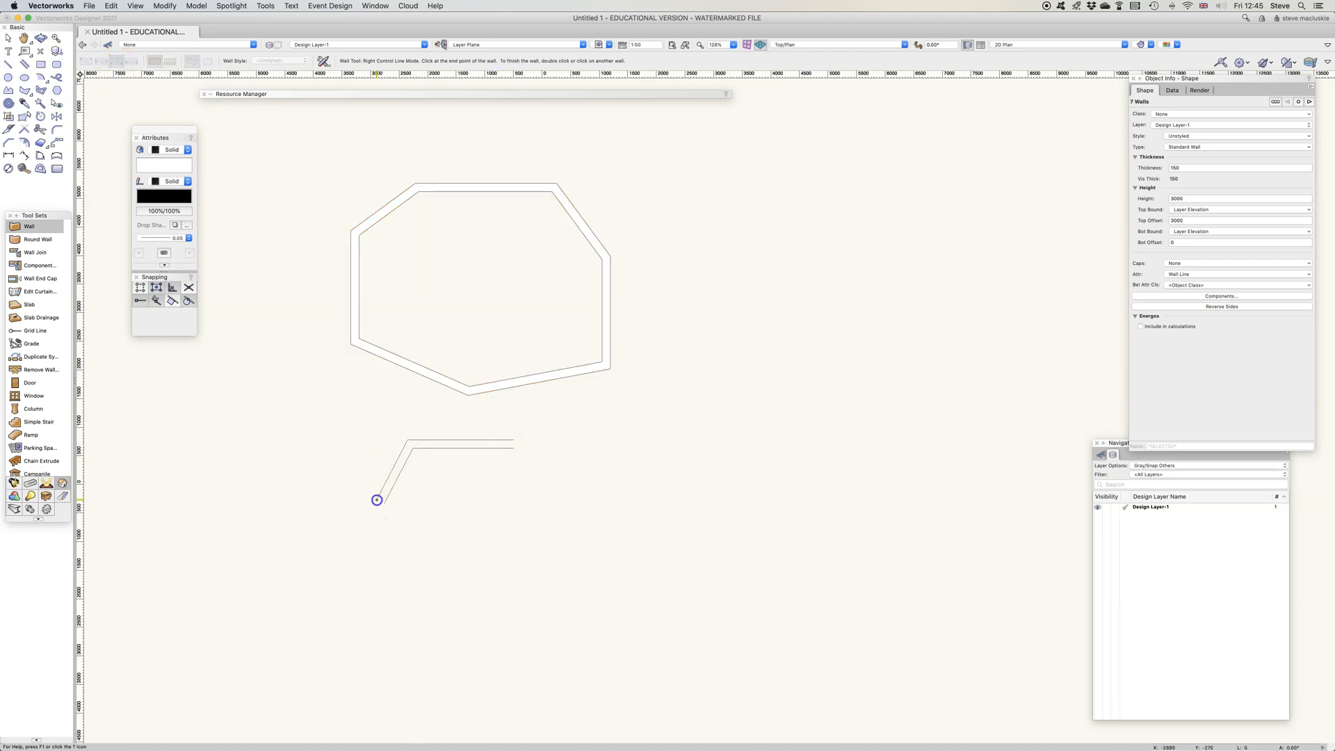
pyautogui.click(377, 554)
pyautogui.click(463, 587)
pyautogui.click(532, 553)
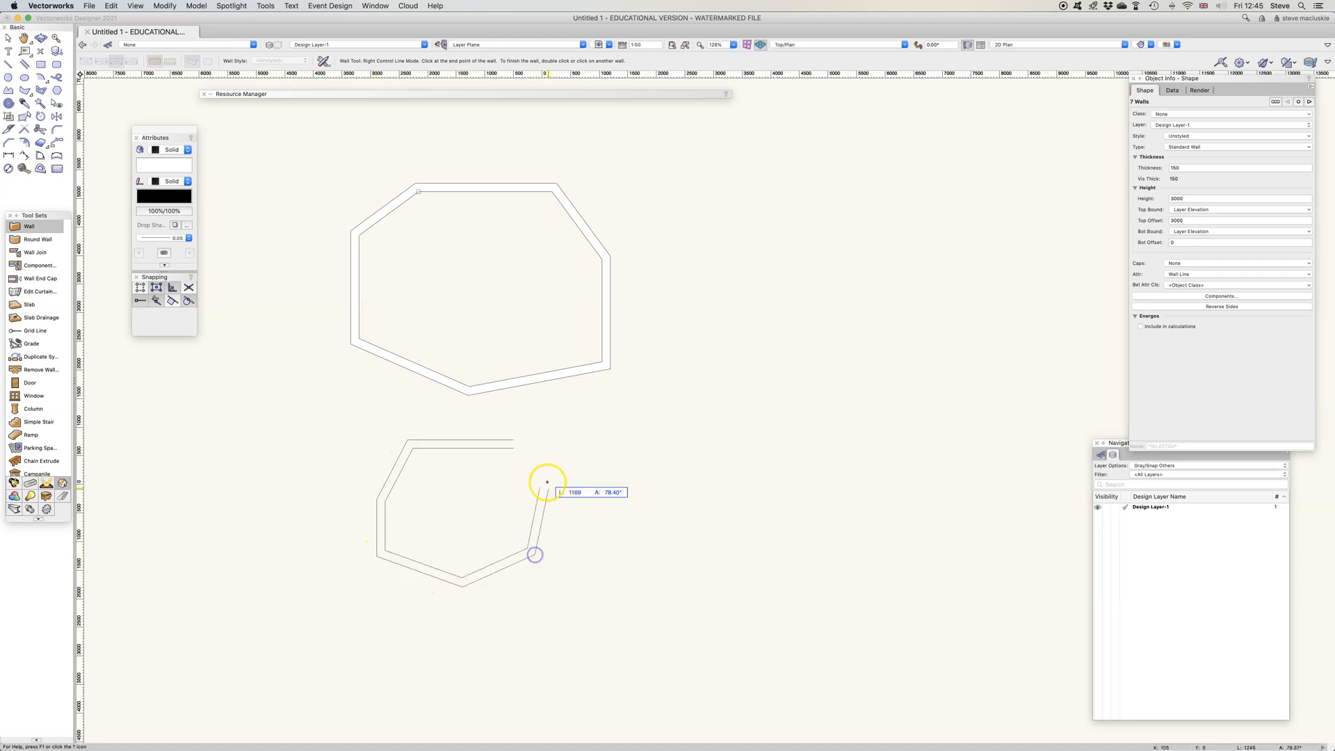
pyautogui.press('Escape')
pyautogui.click(515, 438)
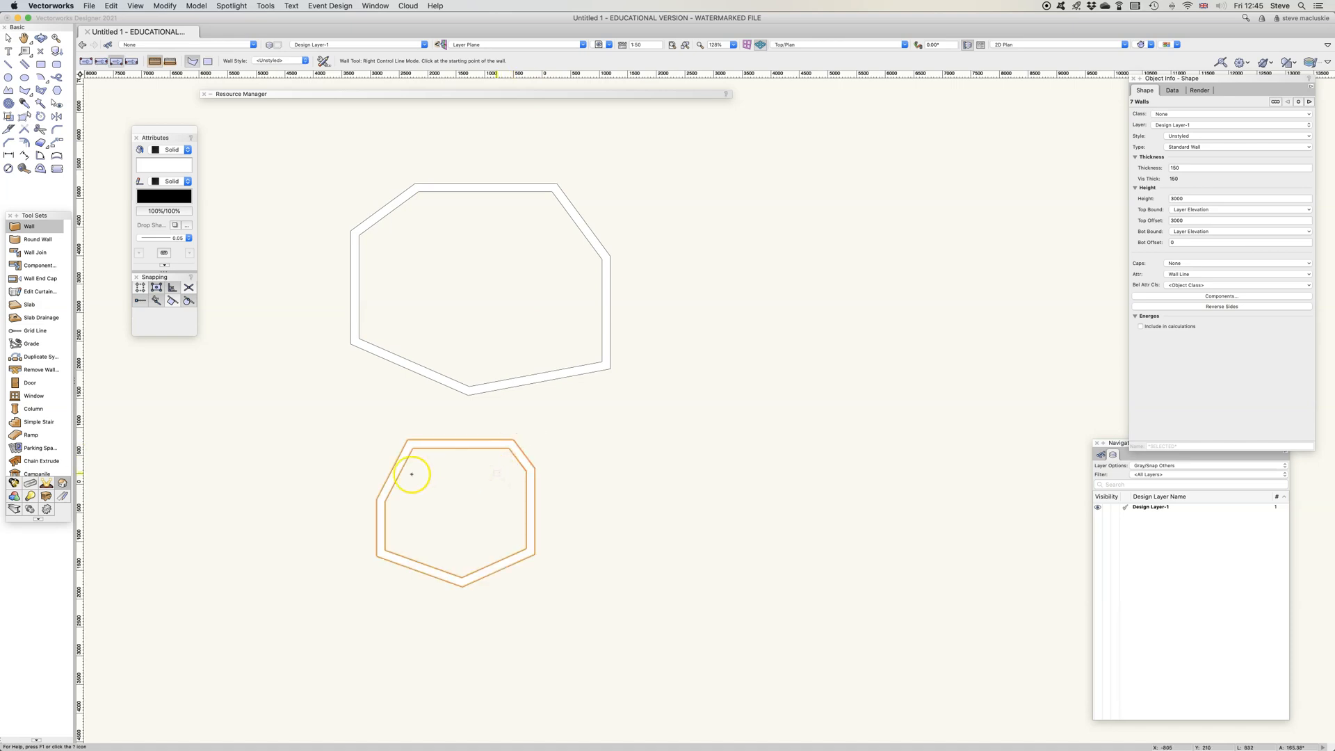
# Check the wall preferences, then draw a closed seven-wall loop counterclockwise beside the first loop in Left Control Line mode
pyautogui.click(323, 62)
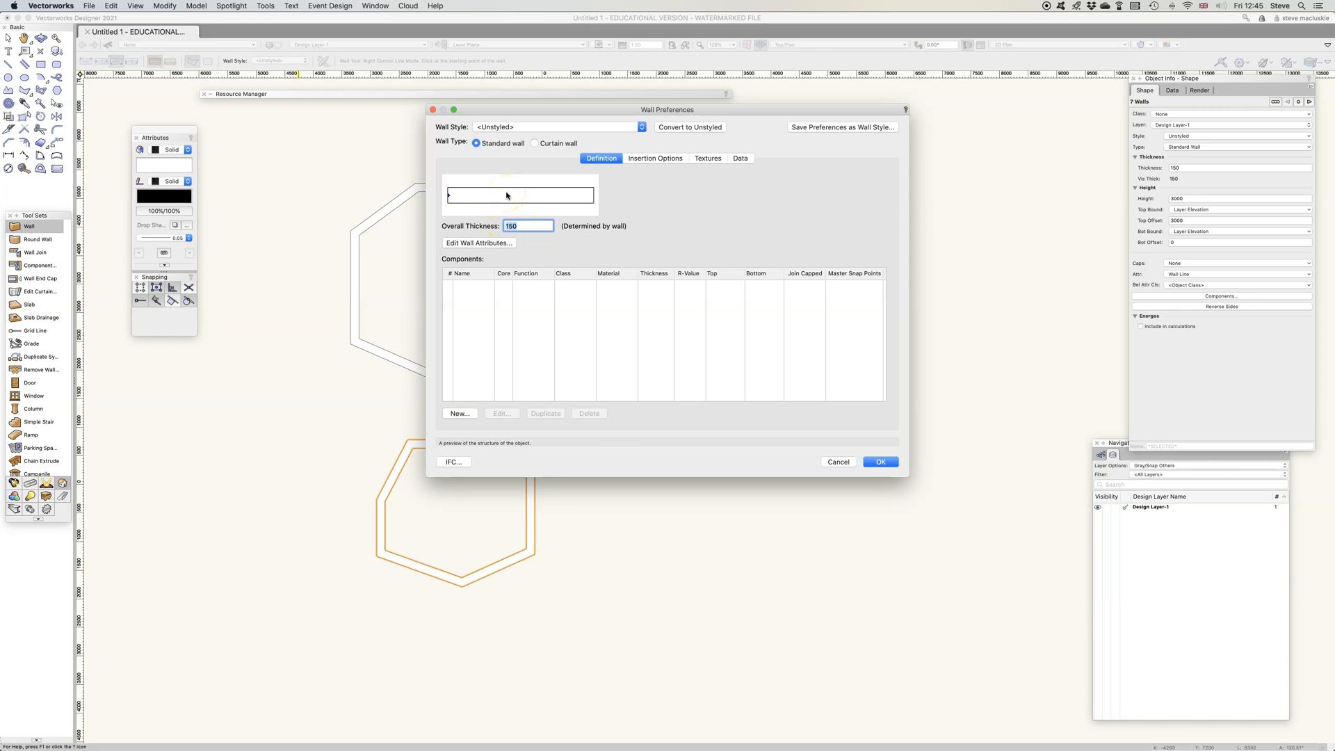
pyautogui.click(876, 461)
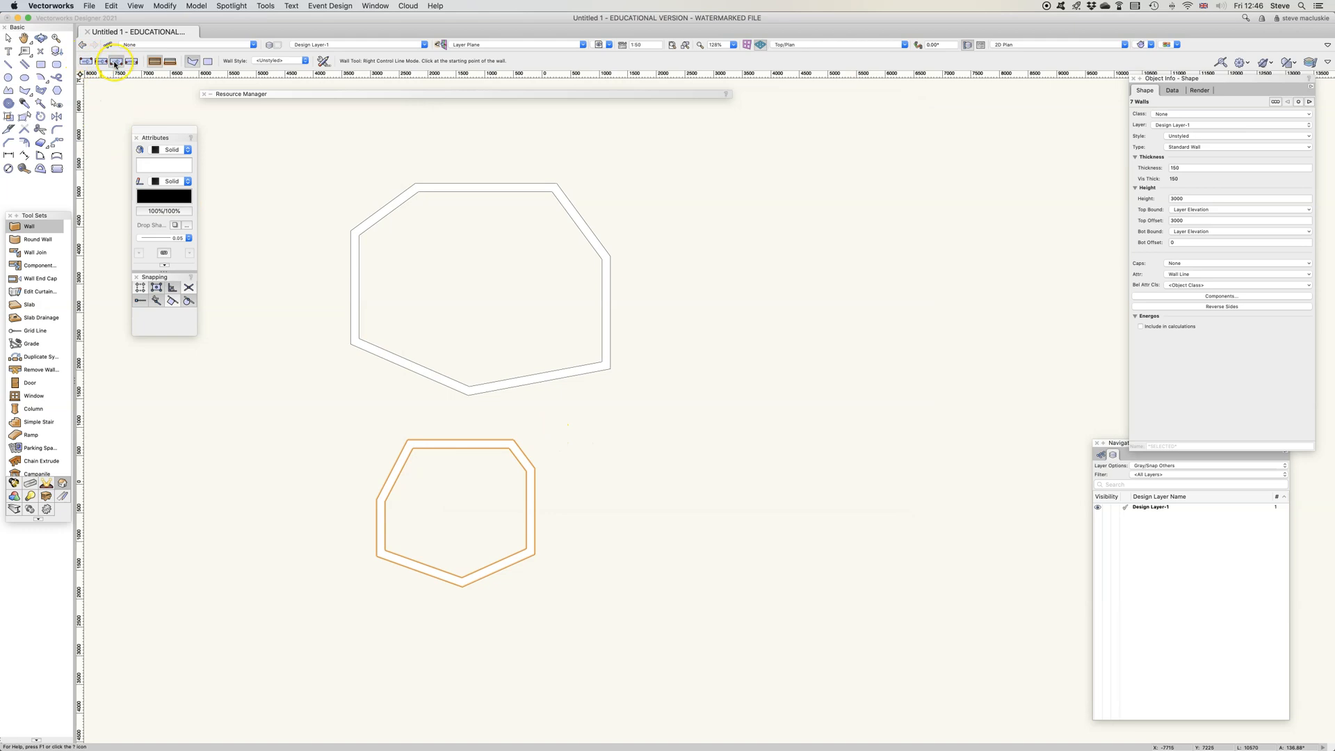
pyautogui.click(86, 61)
pyautogui.click(851, 183)
pyautogui.click(730, 183)
pyautogui.click(709, 360)
pyautogui.click(838, 403)
pyautogui.click(919, 332)
pyautogui.click(909, 225)
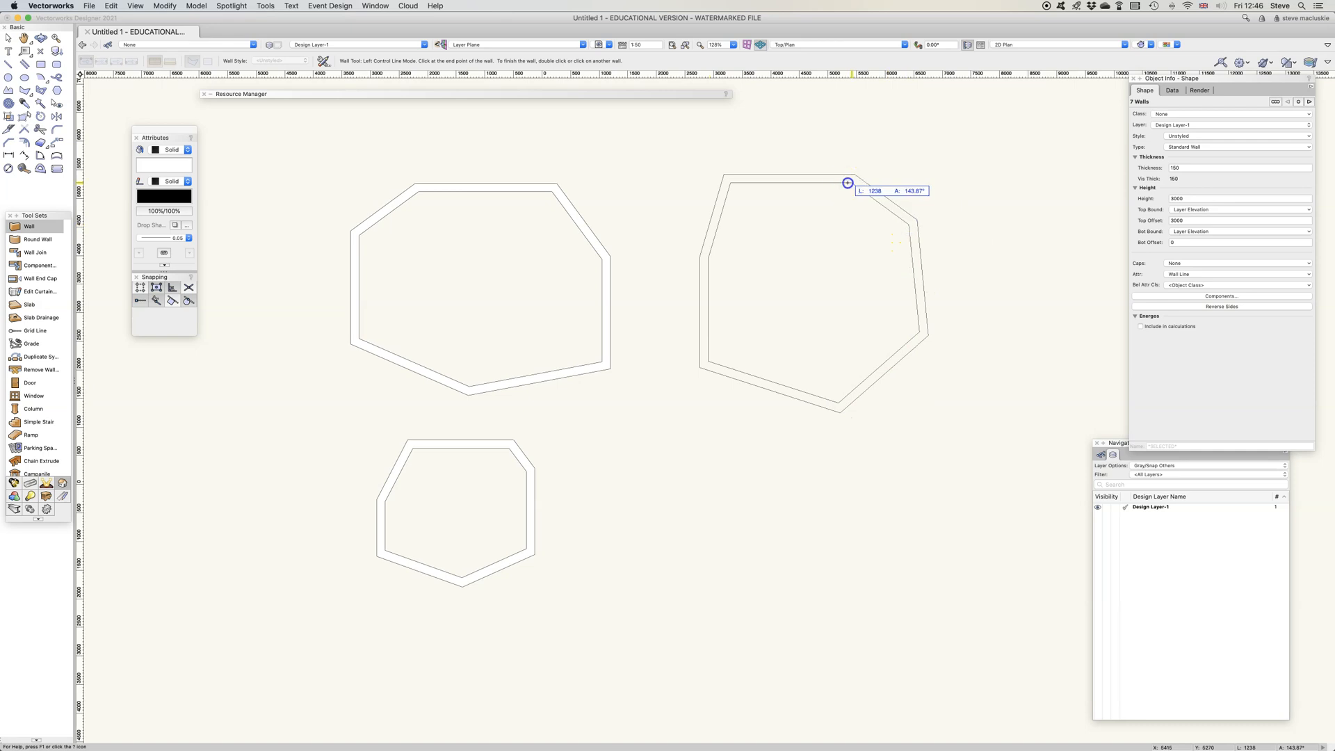
pyautogui.click(850, 182)
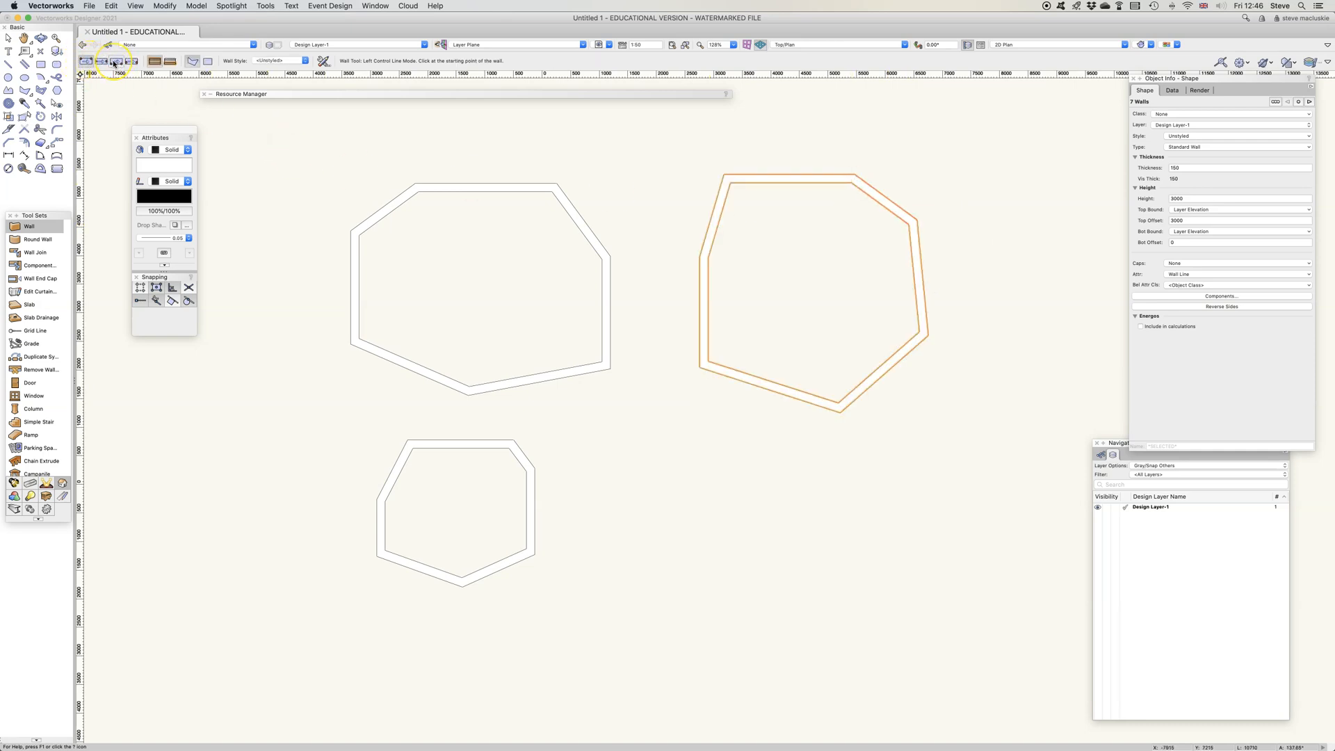
# Add a three-point round wall of about 1150 mm radius bulging outward below the third loop's slanted lower-left wall
pyautogui.click(87, 62)
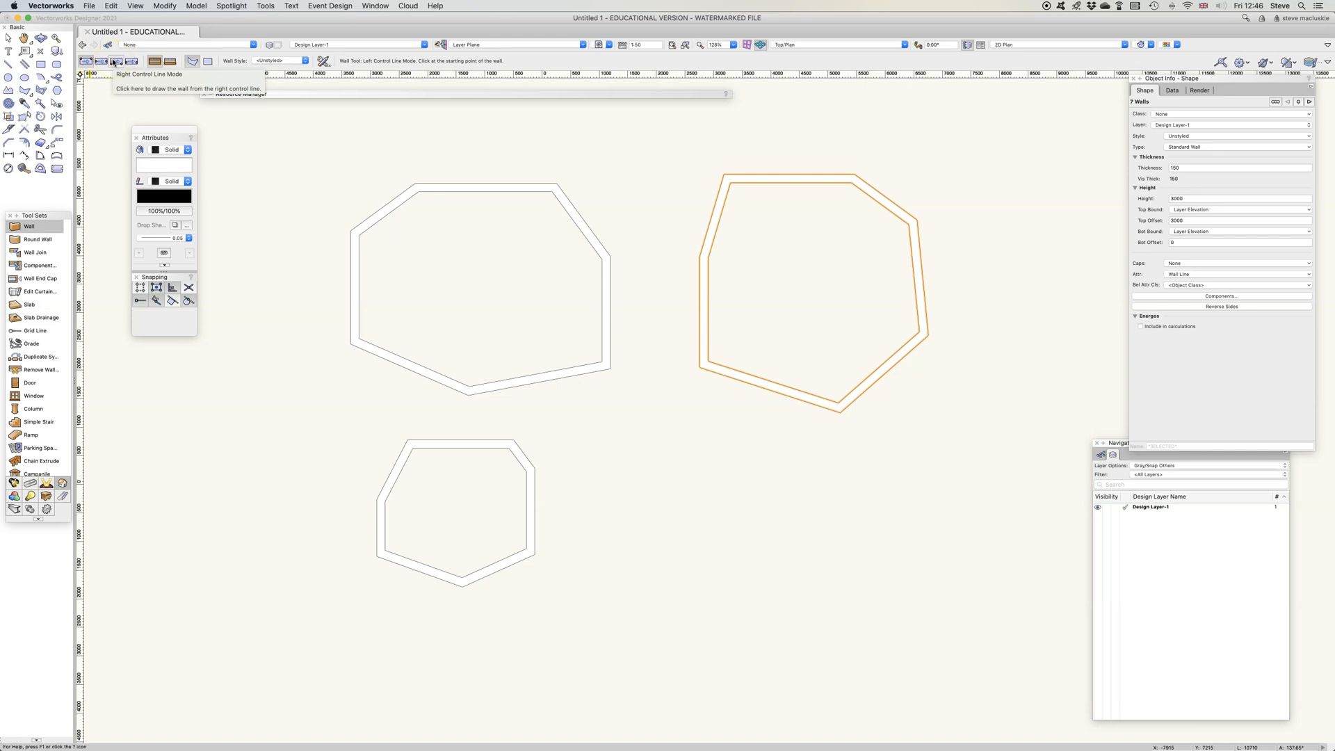
pyautogui.click(35, 240)
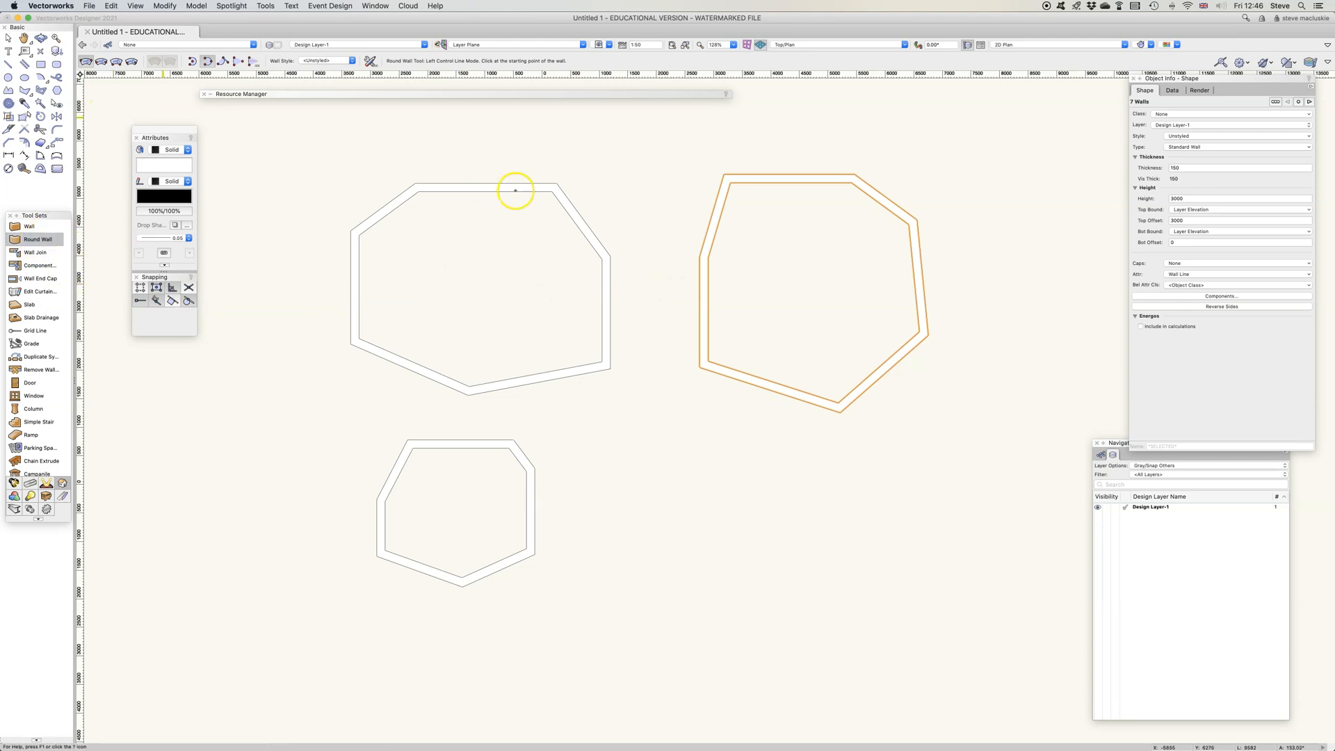
pyautogui.click(714, 374)
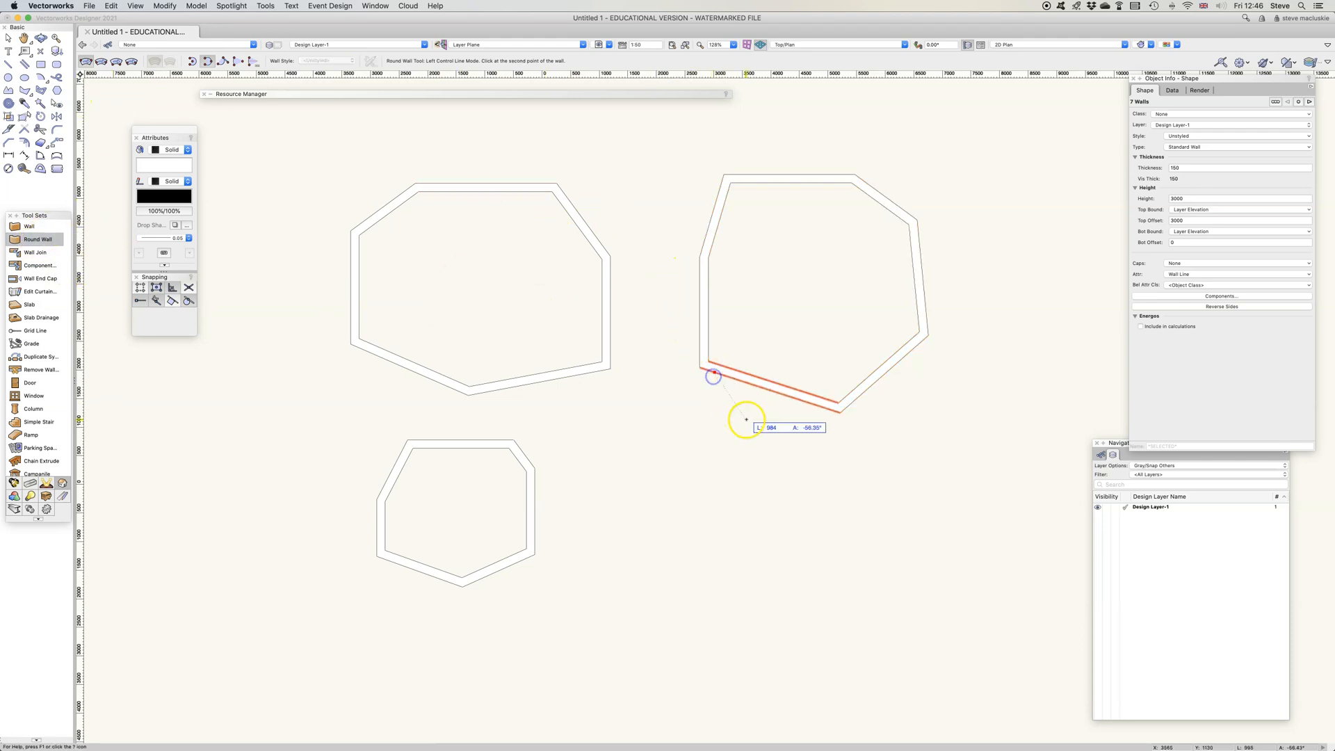
pyautogui.click(755, 417)
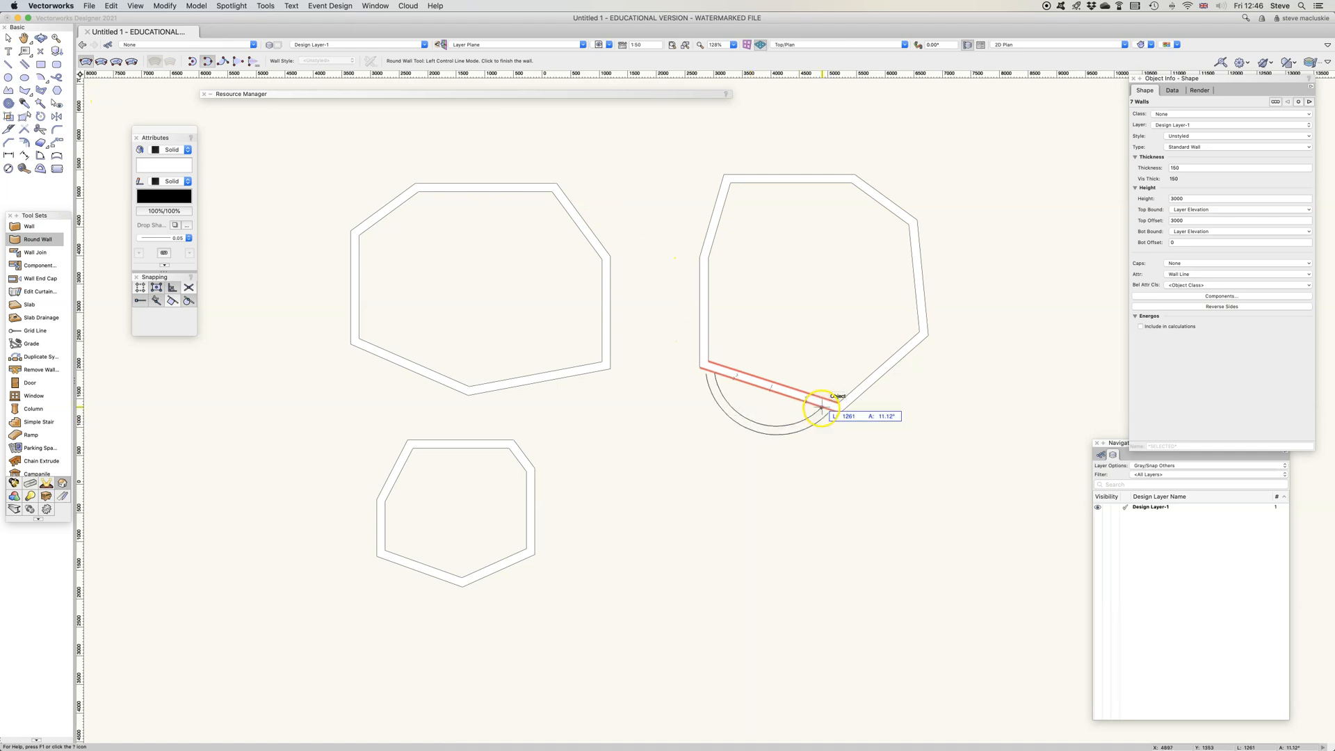
pyautogui.click(820, 407)
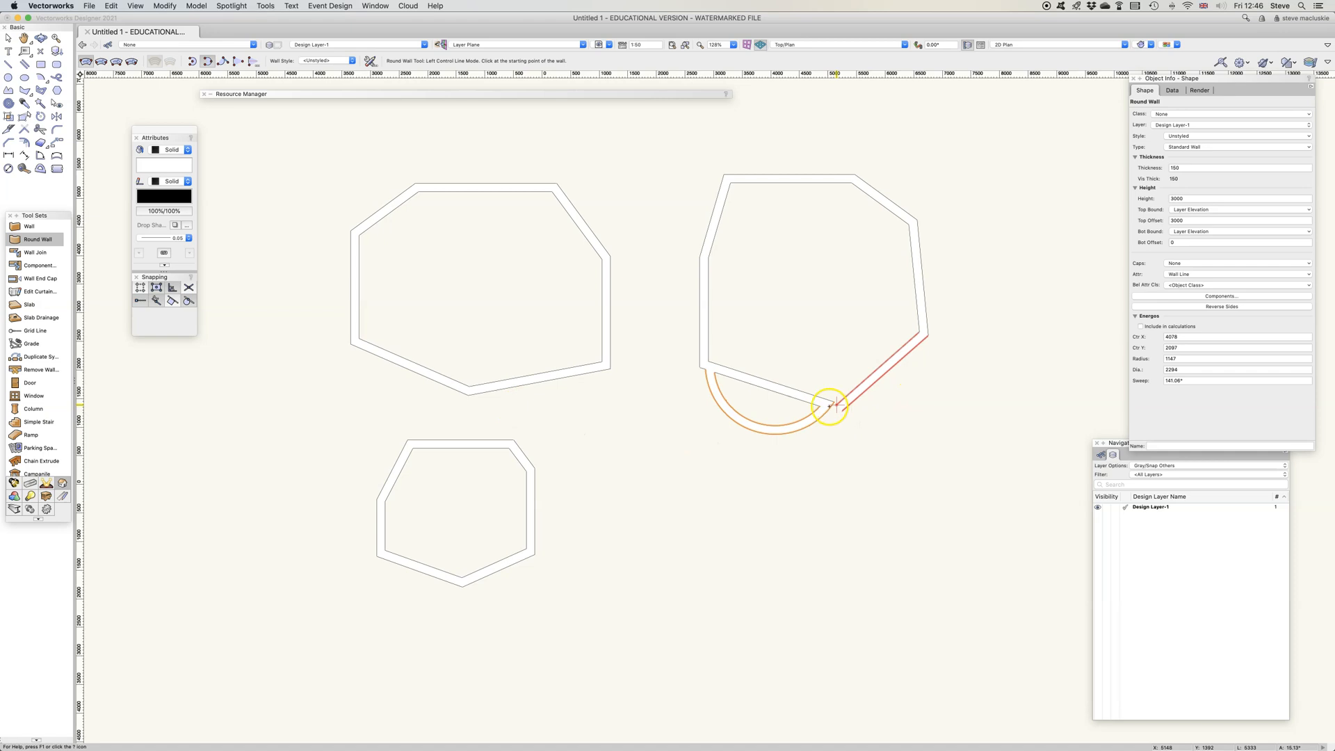
# Try to join the round wall's left end to the adjoining straight walls with the Wall Join tool in L Join mode
pyautogui.click(35, 252)
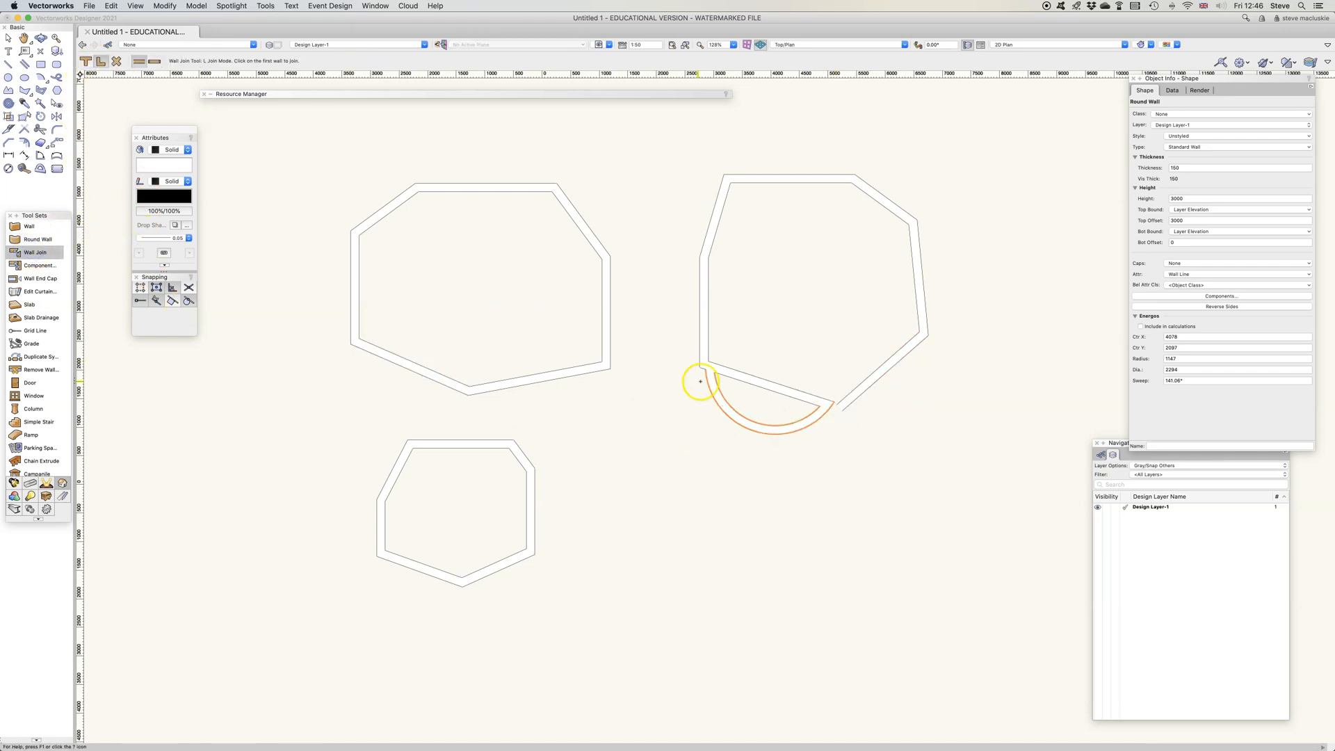
pyautogui.click(706, 354)
pyautogui.click(713, 379)
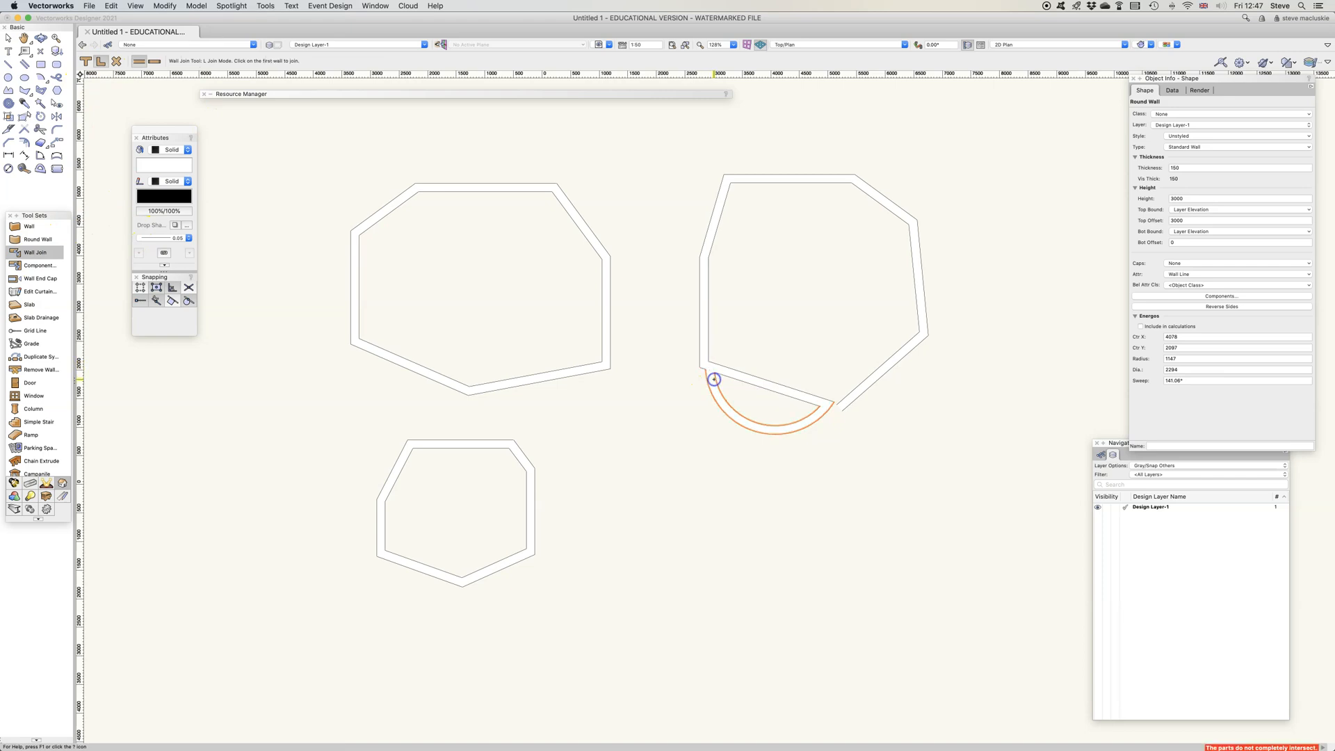
pyautogui.click(714, 373)
pyautogui.click(713, 367)
pyautogui.click(704, 377)
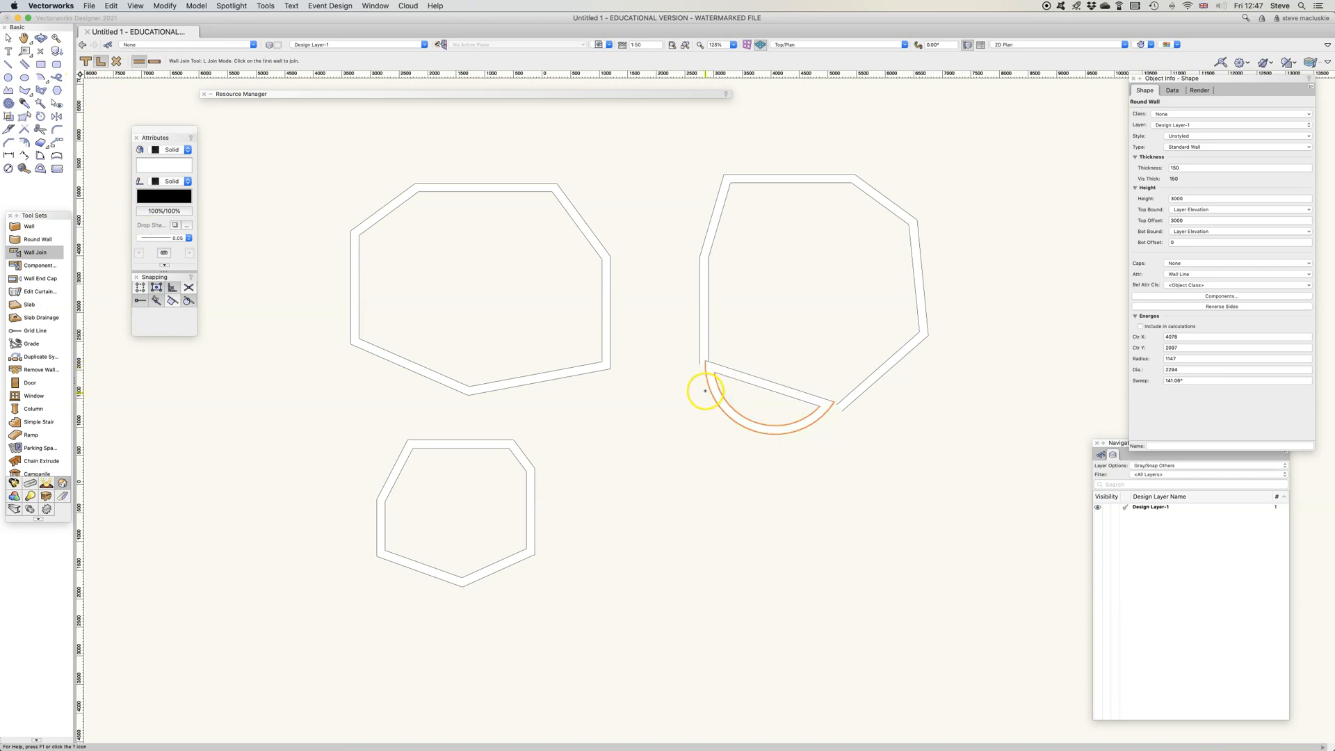
pyautogui.click(704, 373)
pyautogui.click(698, 360)
pyautogui.click(709, 343)
# Begin a polyline below the round wall with four straight clockwise segments in Corner Vertex mode
pyautogui.click(10, 91)
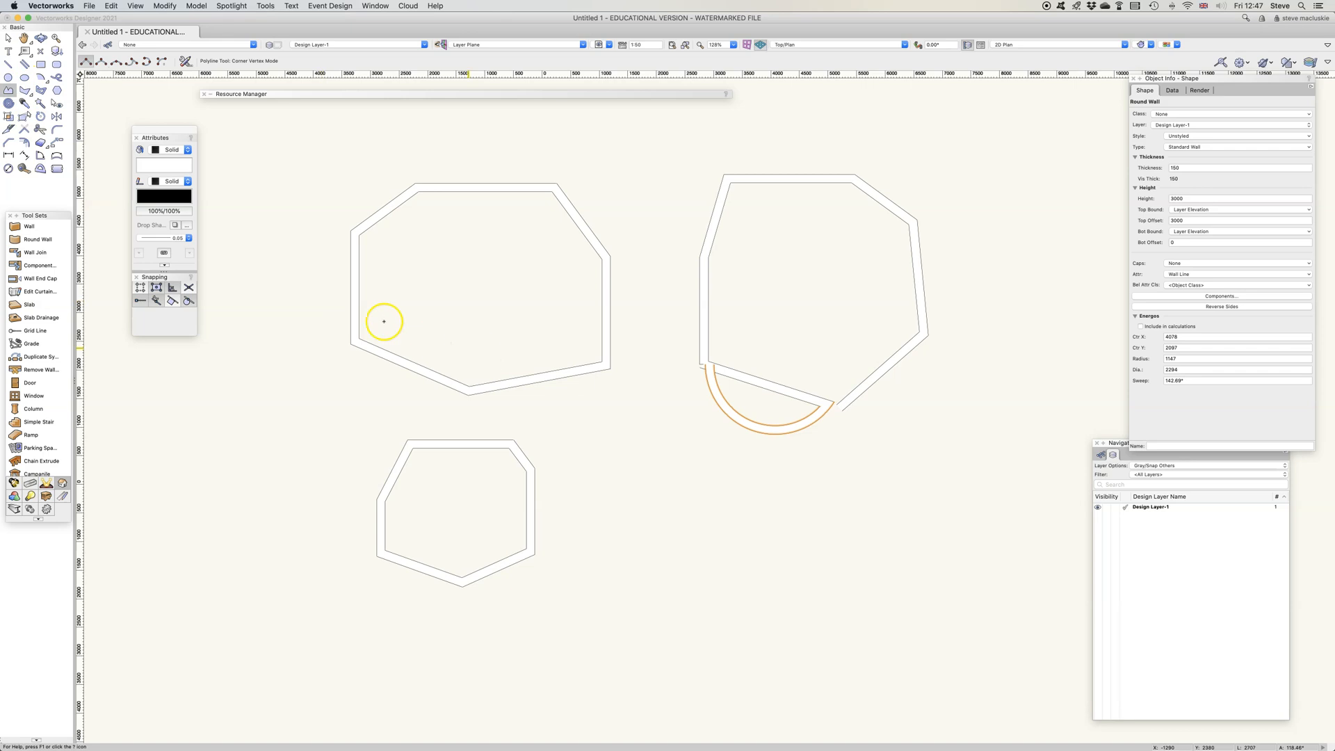
pyautogui.click(693, 493)
pyautogui.click(872, 530)
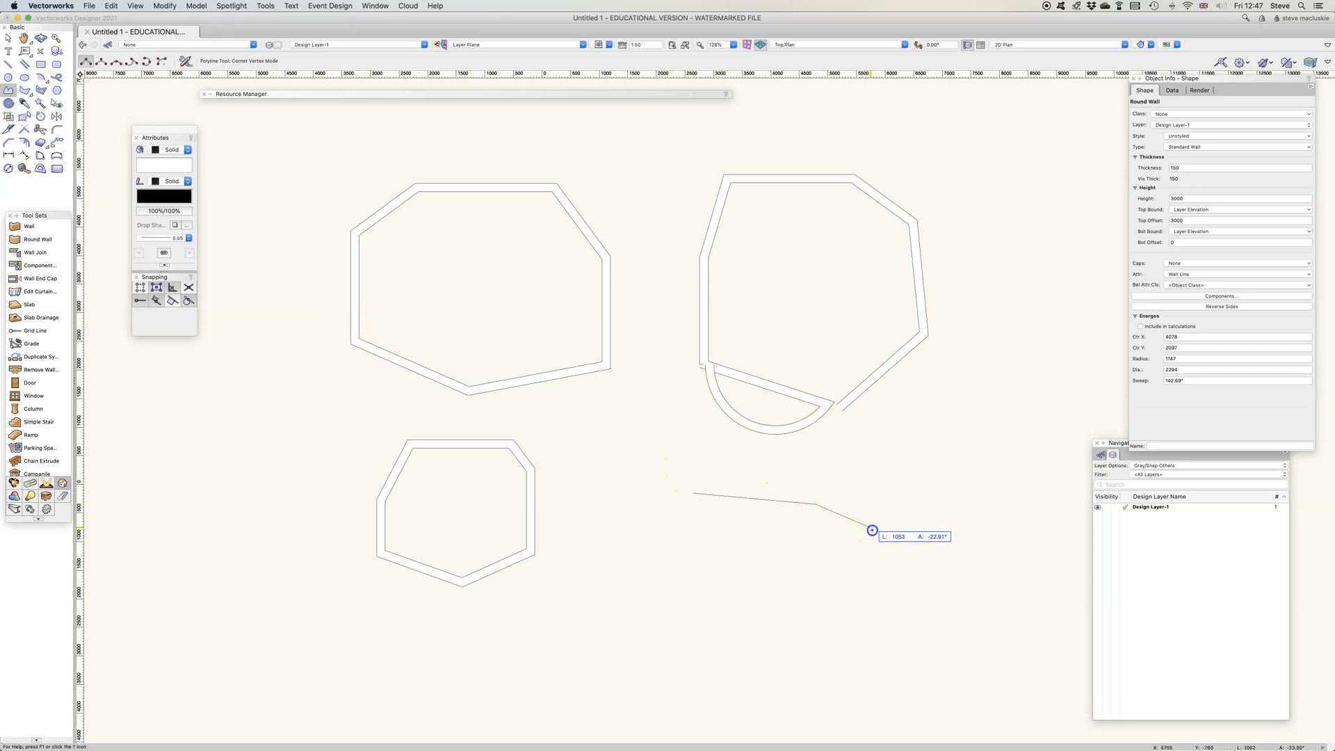
pyautogui.click(888, 600)
pyautogui.click(822, 641)
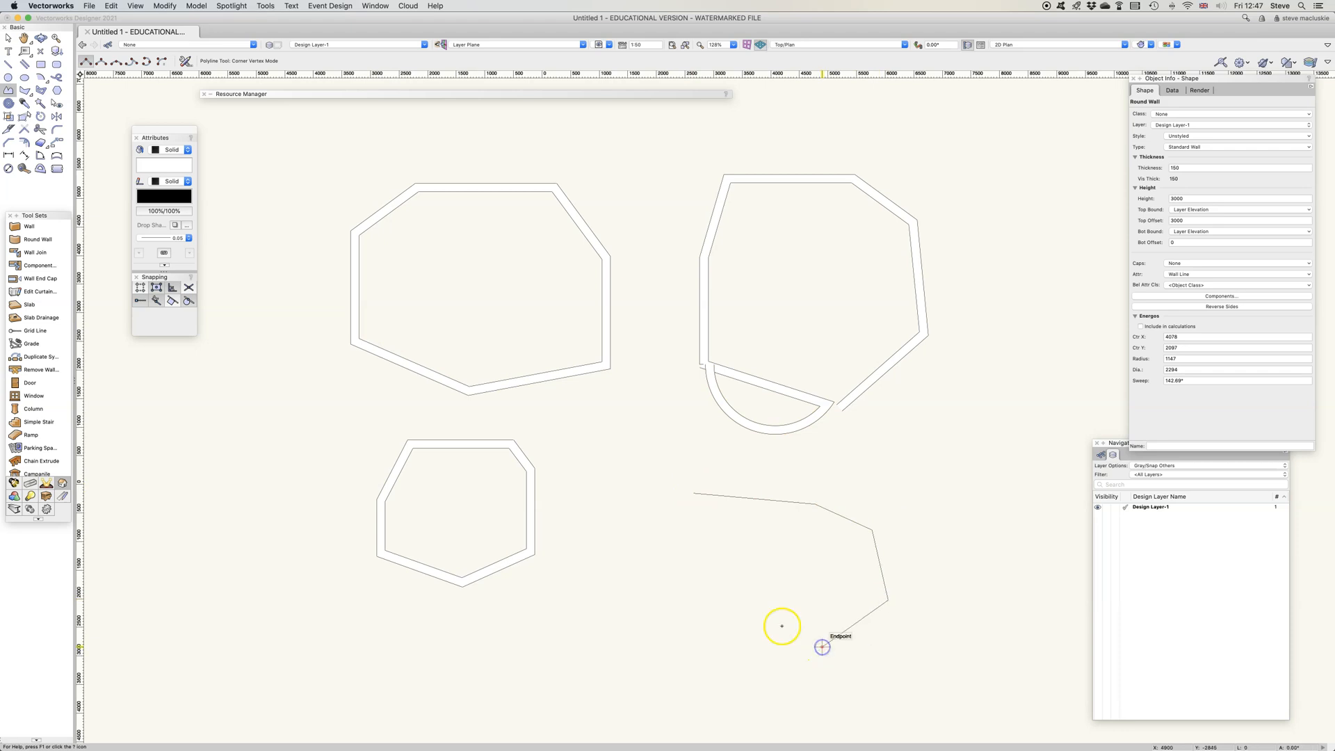
# Add a Point on Arc segment along the polyline's bottom and close it with a straight side, about 3415 by 3370 mm overall
pyautogui.click(146, 61)
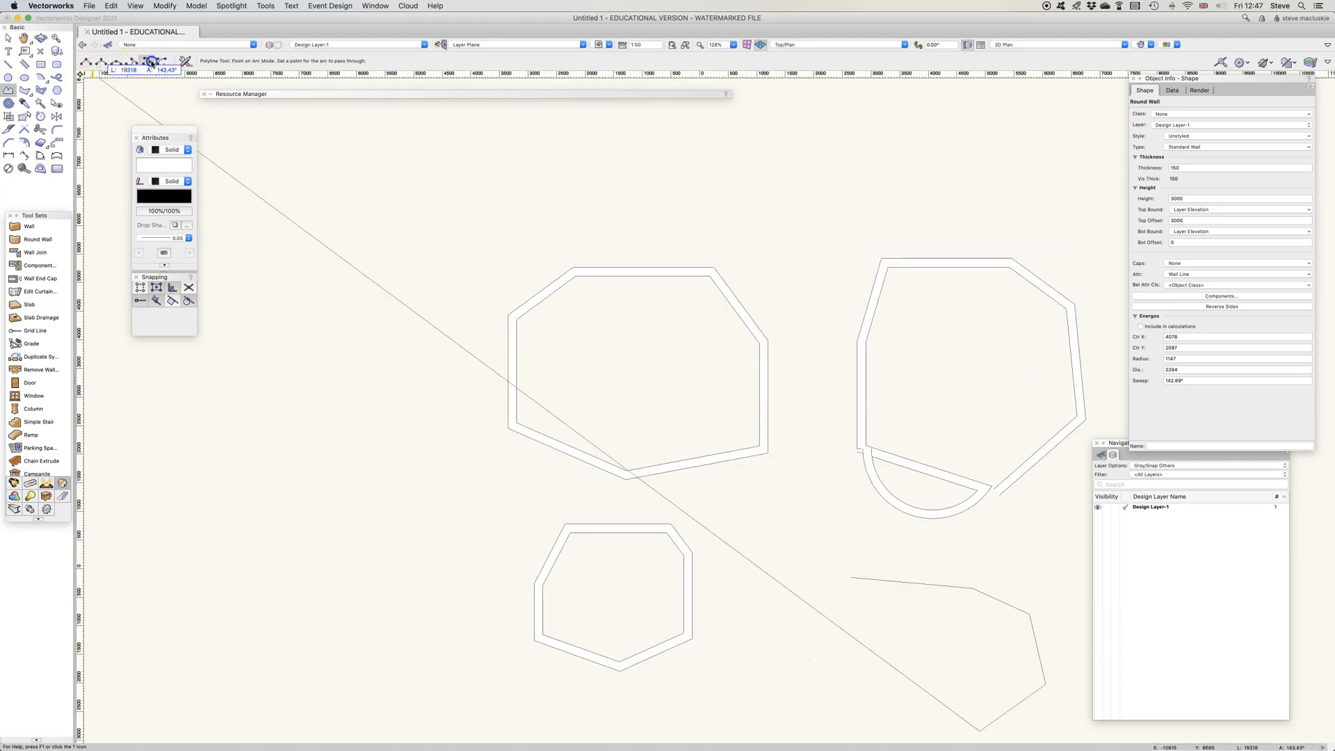
pyautogui.press('space')
pyautogui.moveTo(820, 539); pyautogui.dragTo(680, 468)
pyautogui.click(700, 558)
pyautogui.click(649, 503)
pyautogui.click(84, 62)
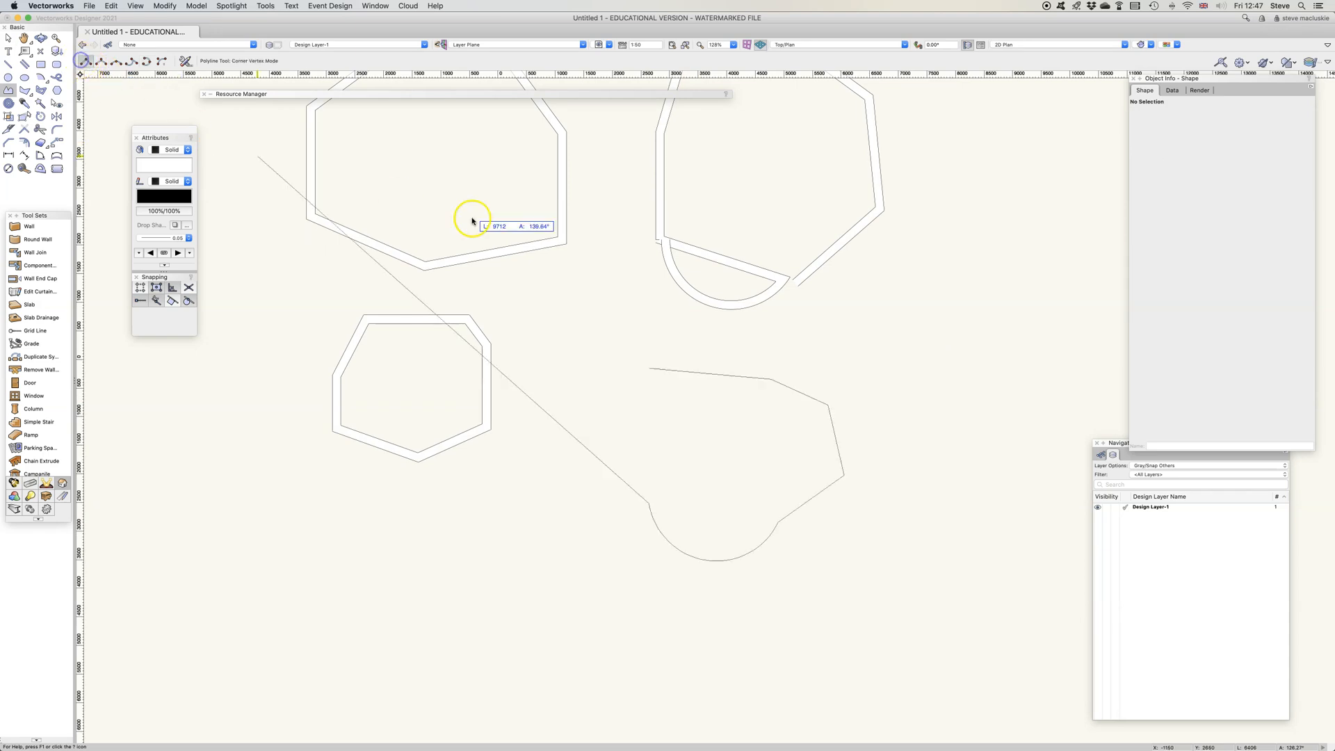
pyautogui.click(646, 370)
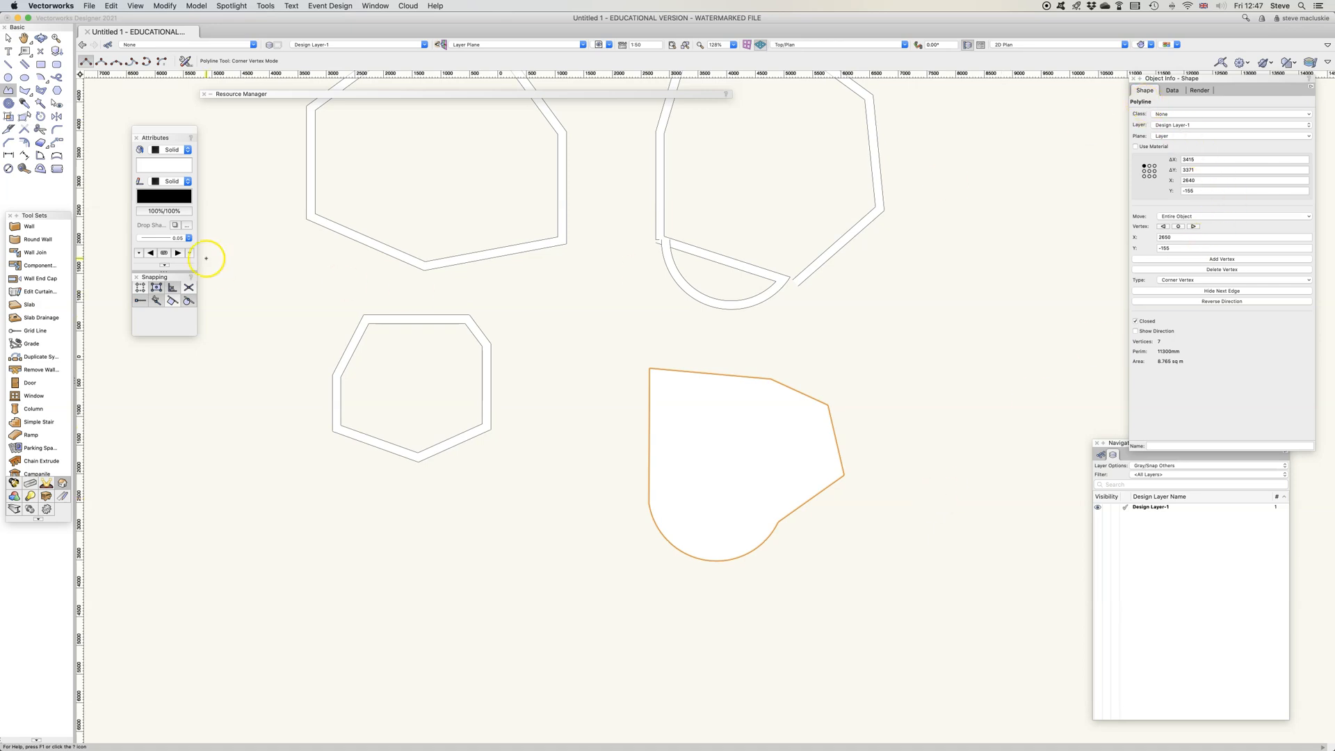
# Draw a rectangle of about 765 by 1745 mm overlapping the polyline's straight left side
pyautogui.click(40, 64)
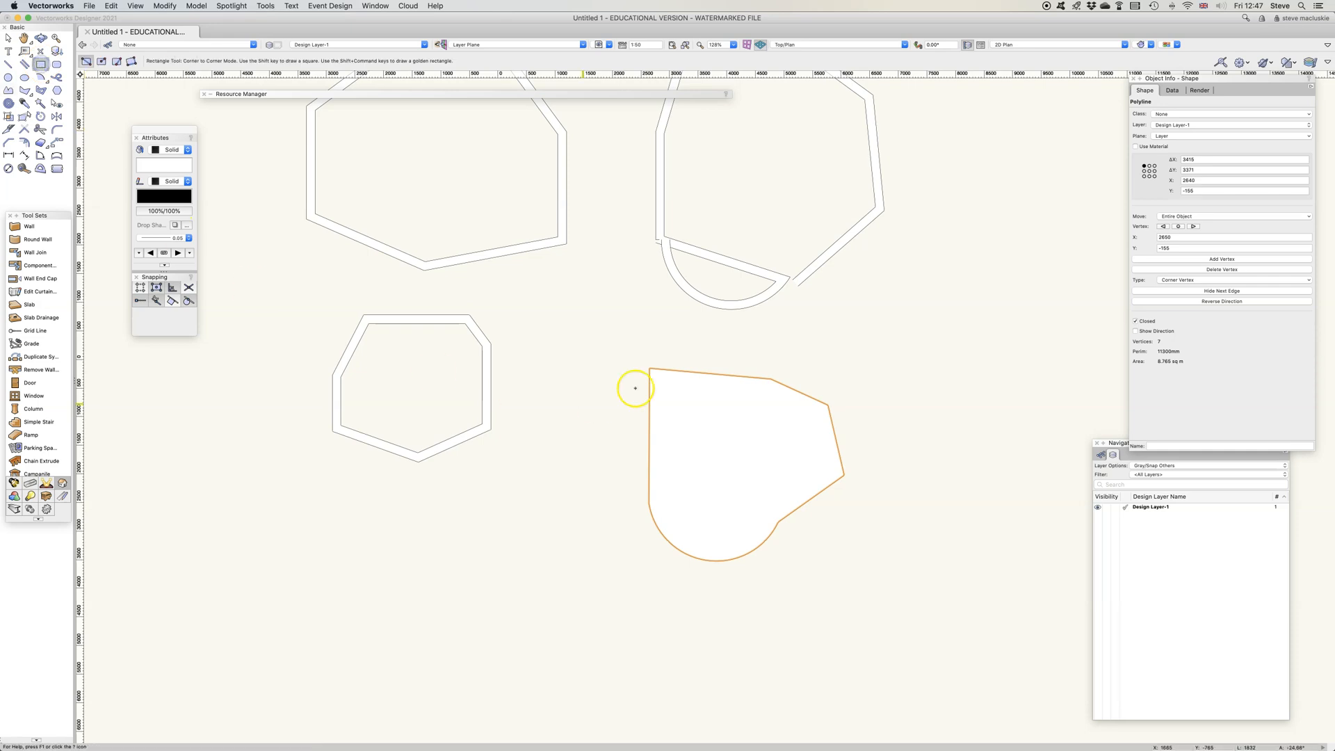
pyautogui.click(618, 396)
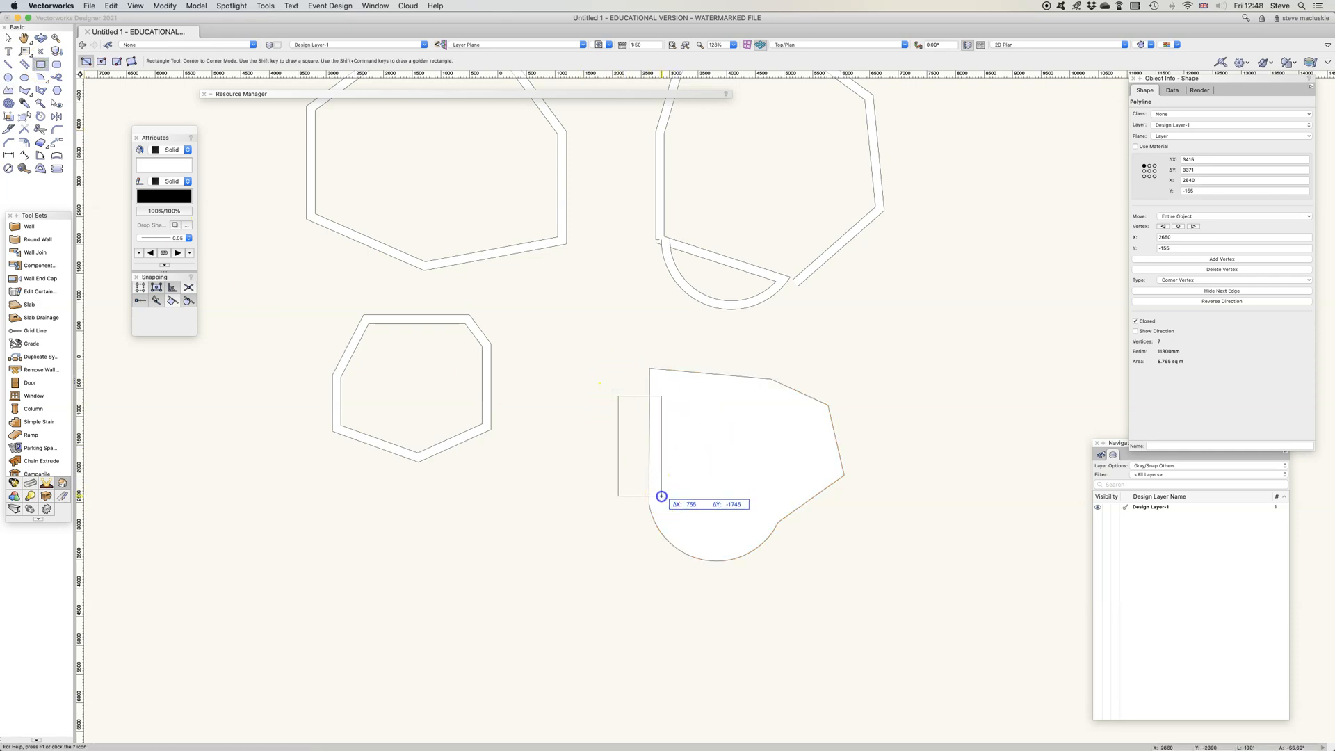
pyautogui.click(661, 496)
# Merge the rectangle and the polyline into one shape with Add Surface
pyautogui.click(8, 39)
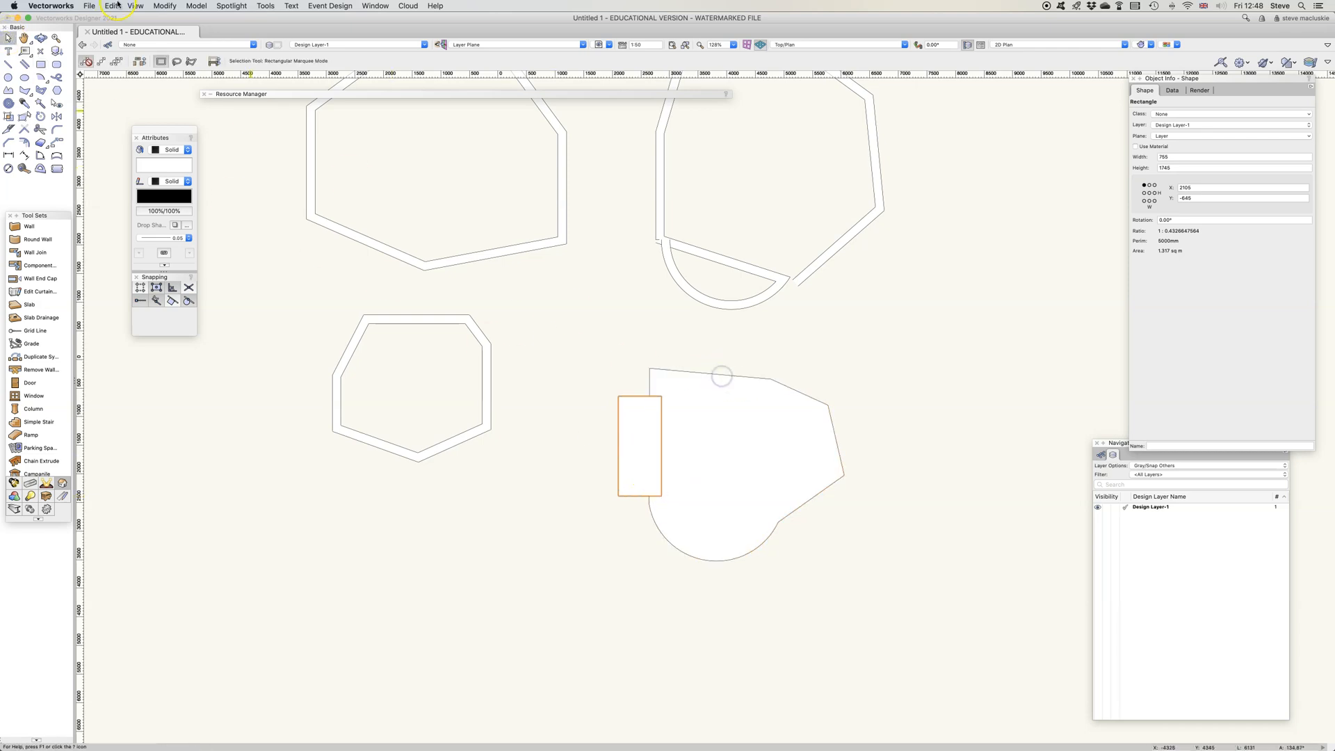
pyautogui.click(164, 5)
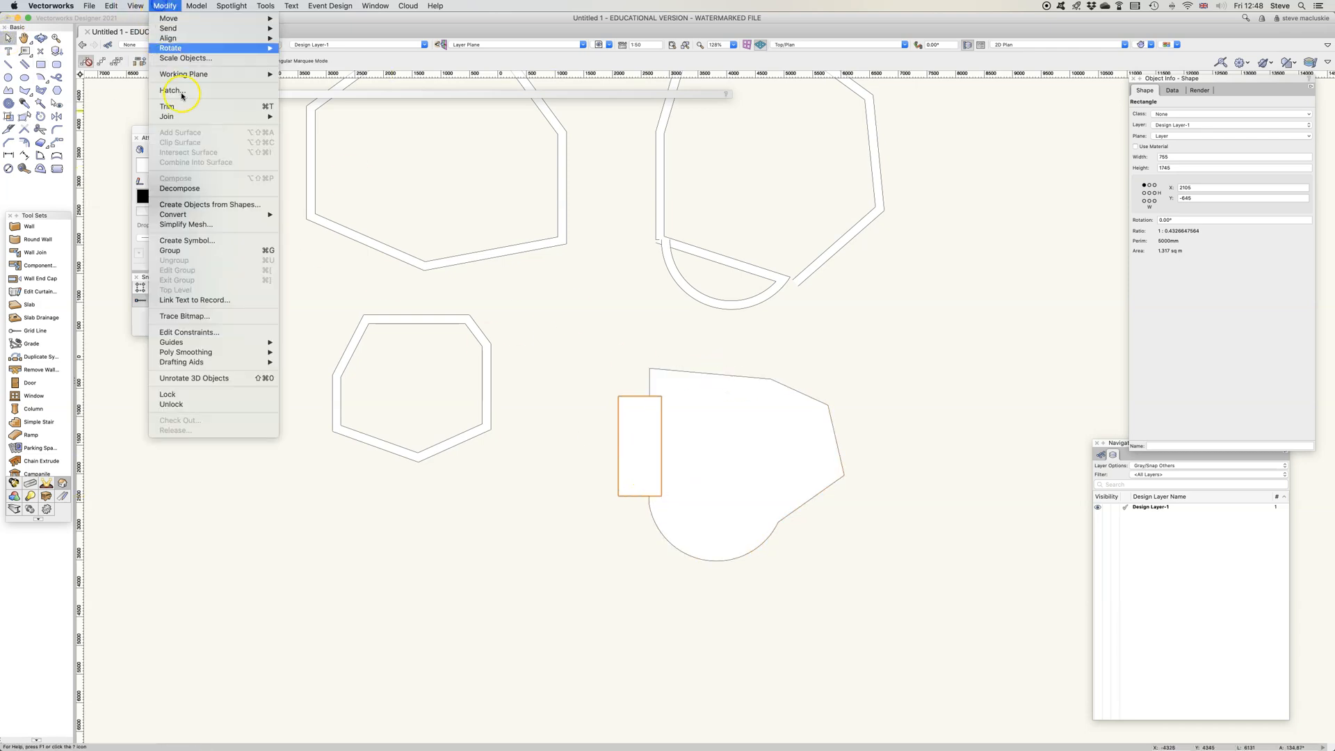
pyautogui.click(671, 372)
pyautogui.keyDown('shift'); pyautogui.click(672, 370); pyautogui.keyUp('shift')
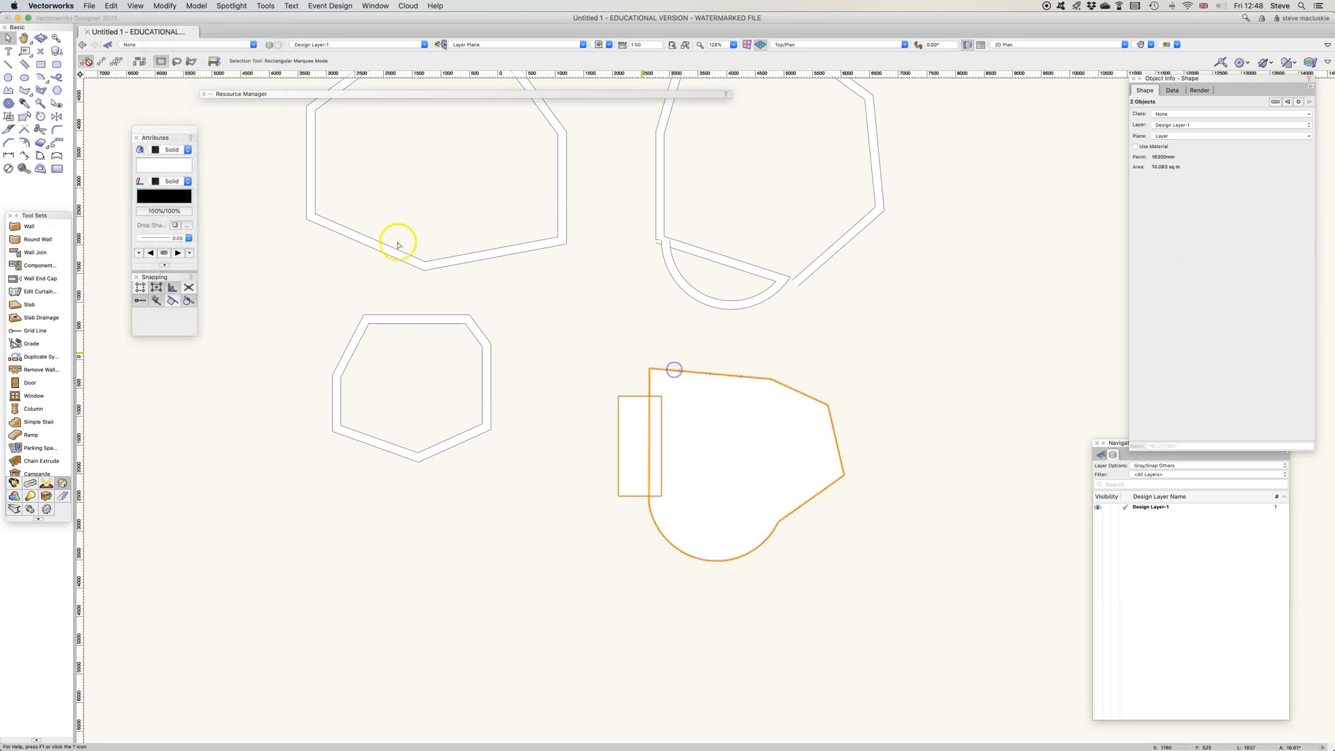
pyautogui.click(164, 6)
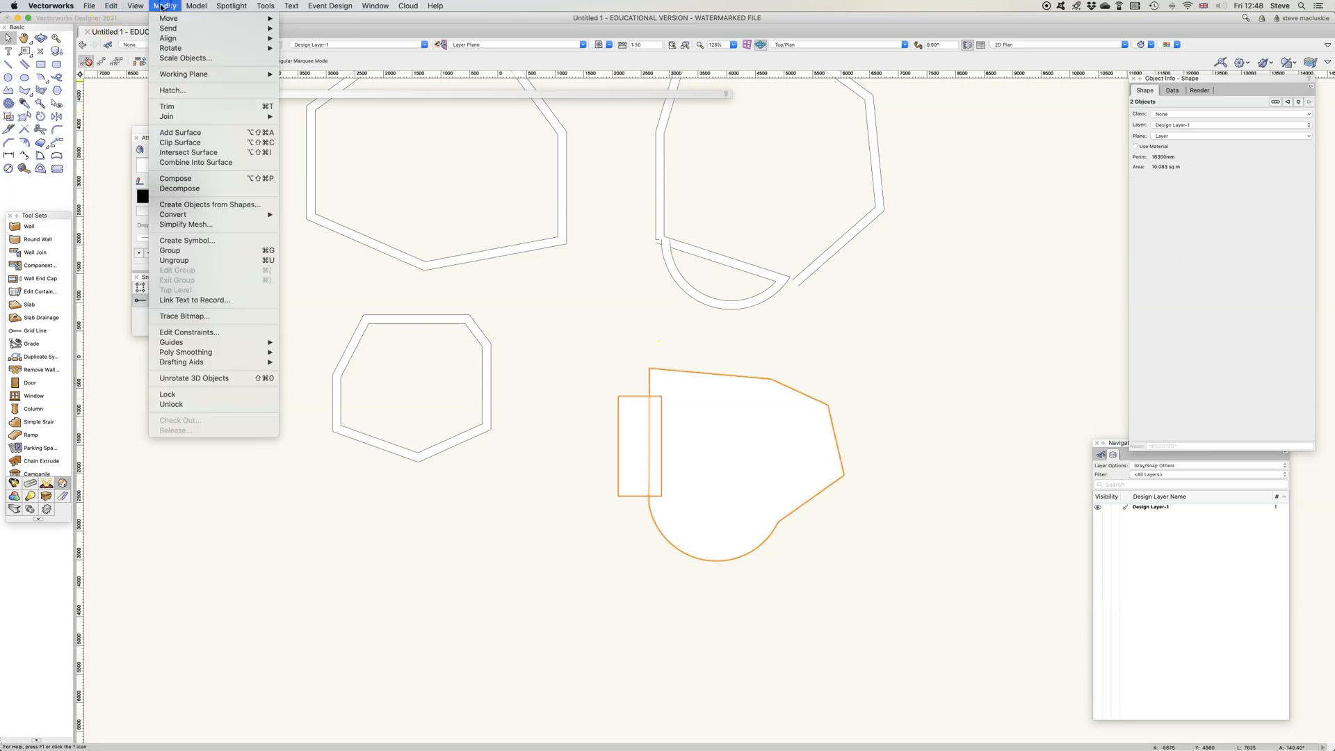
pyautogui.click(184, 132)
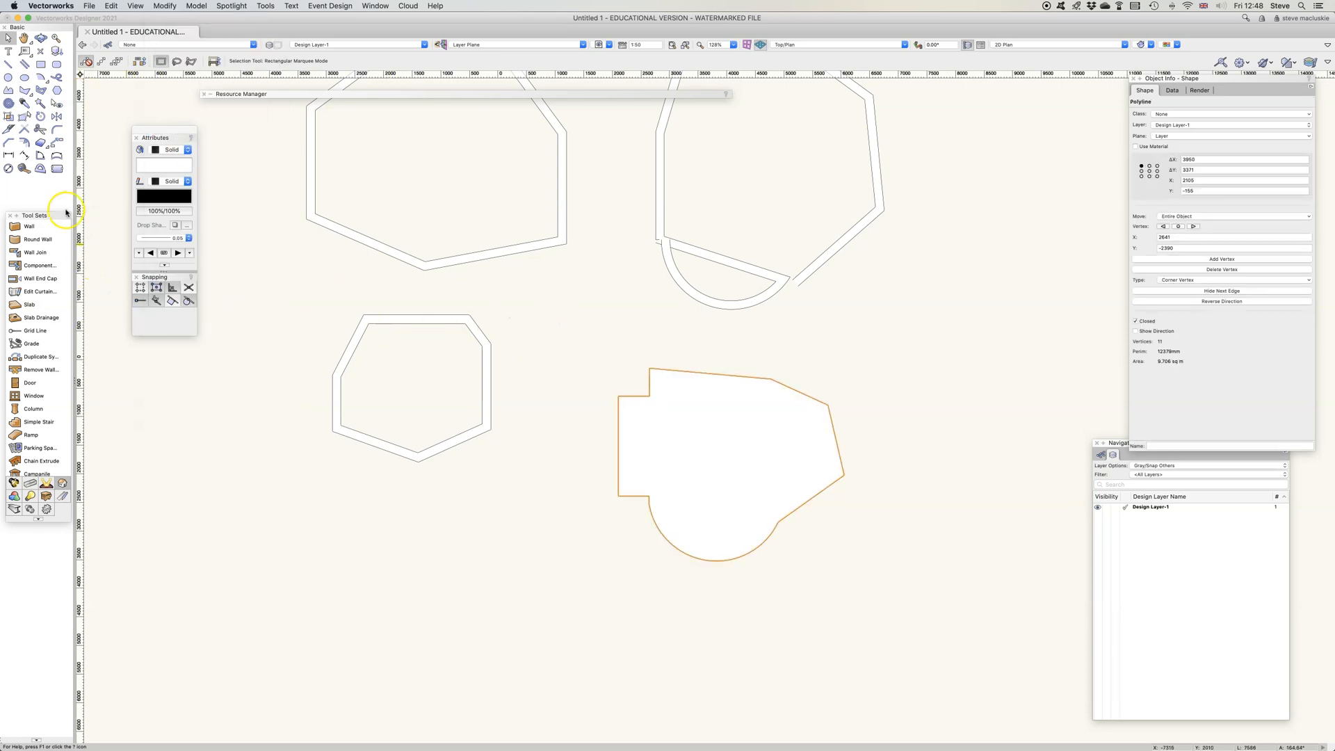
# Draw a circle of about 1258 mm radius centred on the polyline's upper-right corner and reaching its rightmost corner
pyautogui.click(9, 78)
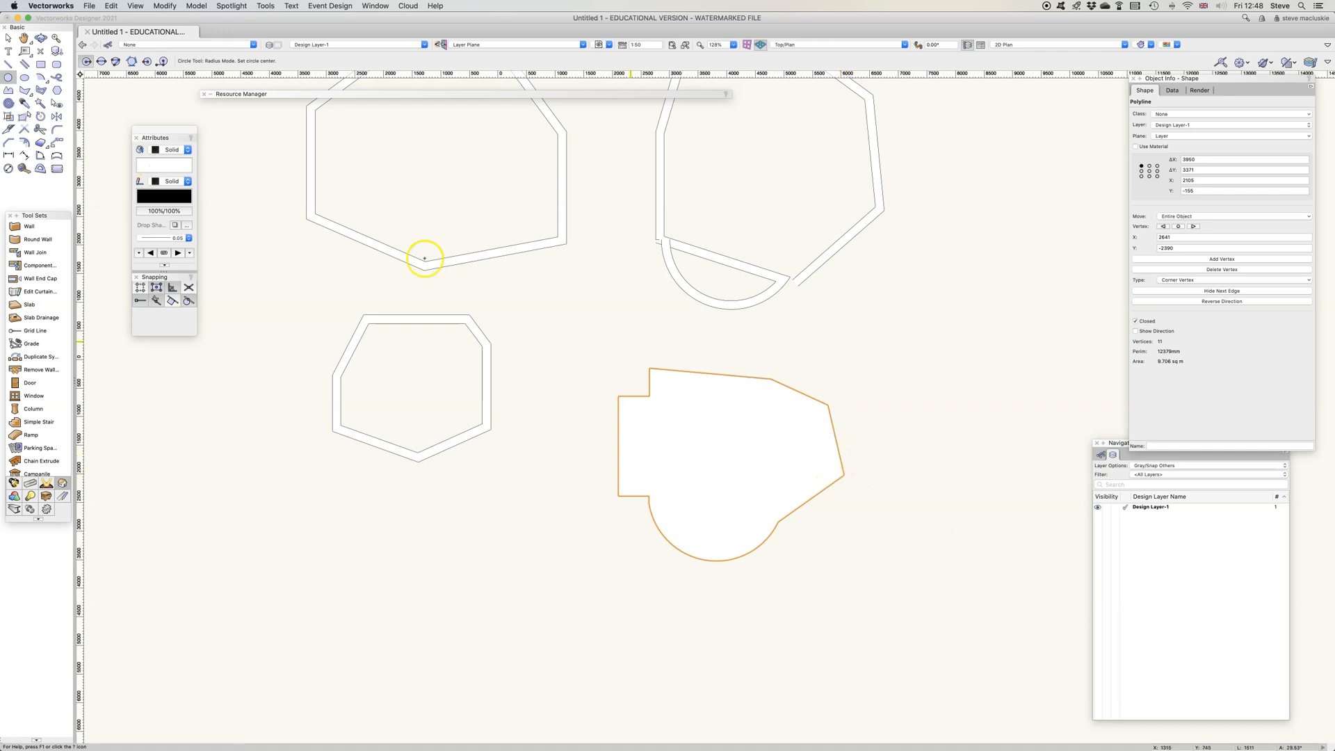
pyautogui.click(867, 482)
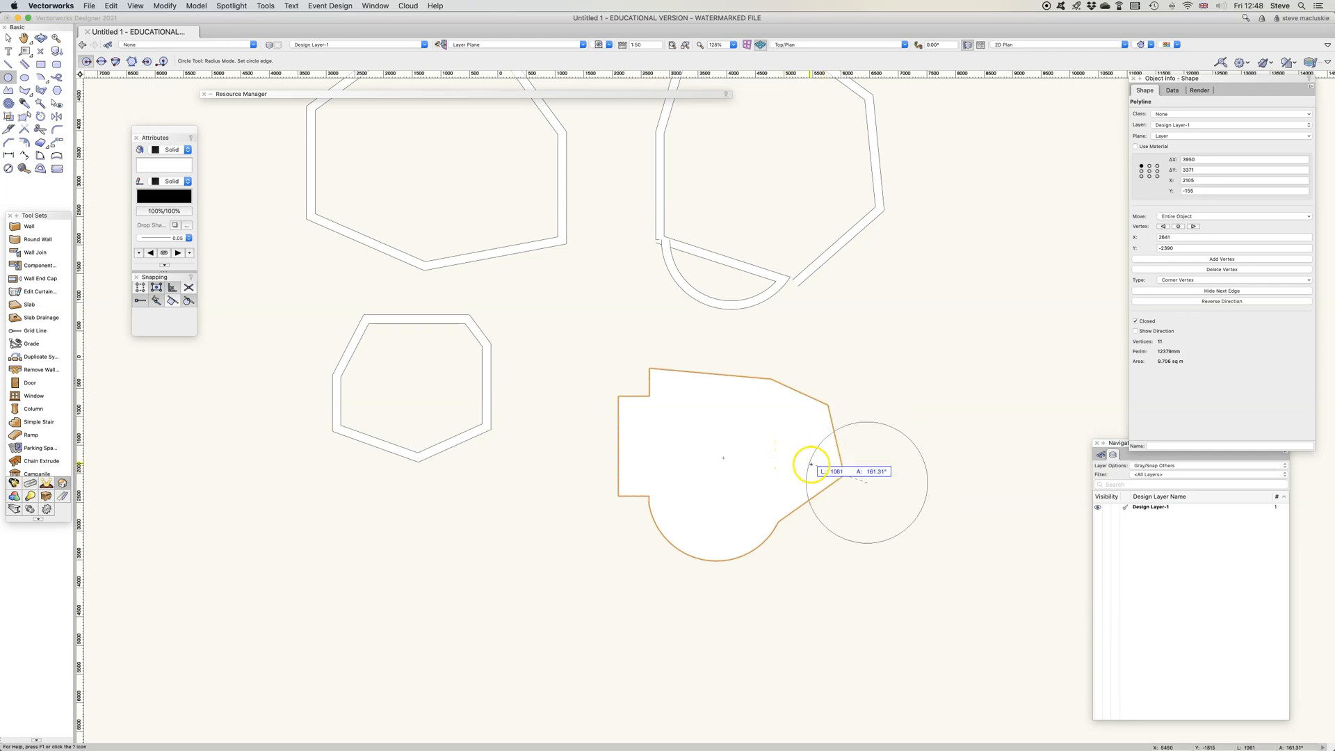
pyautogui.press('Escape')
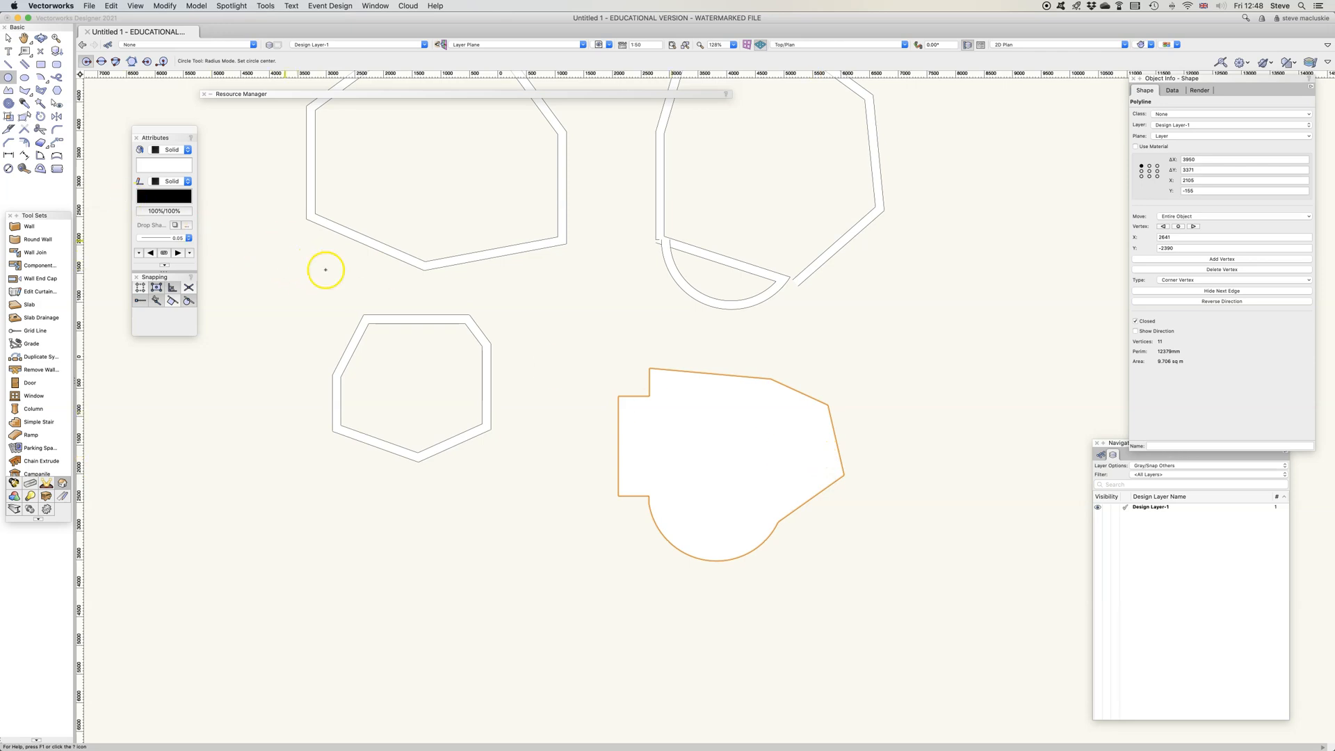
pyautogui.click(827, 406)
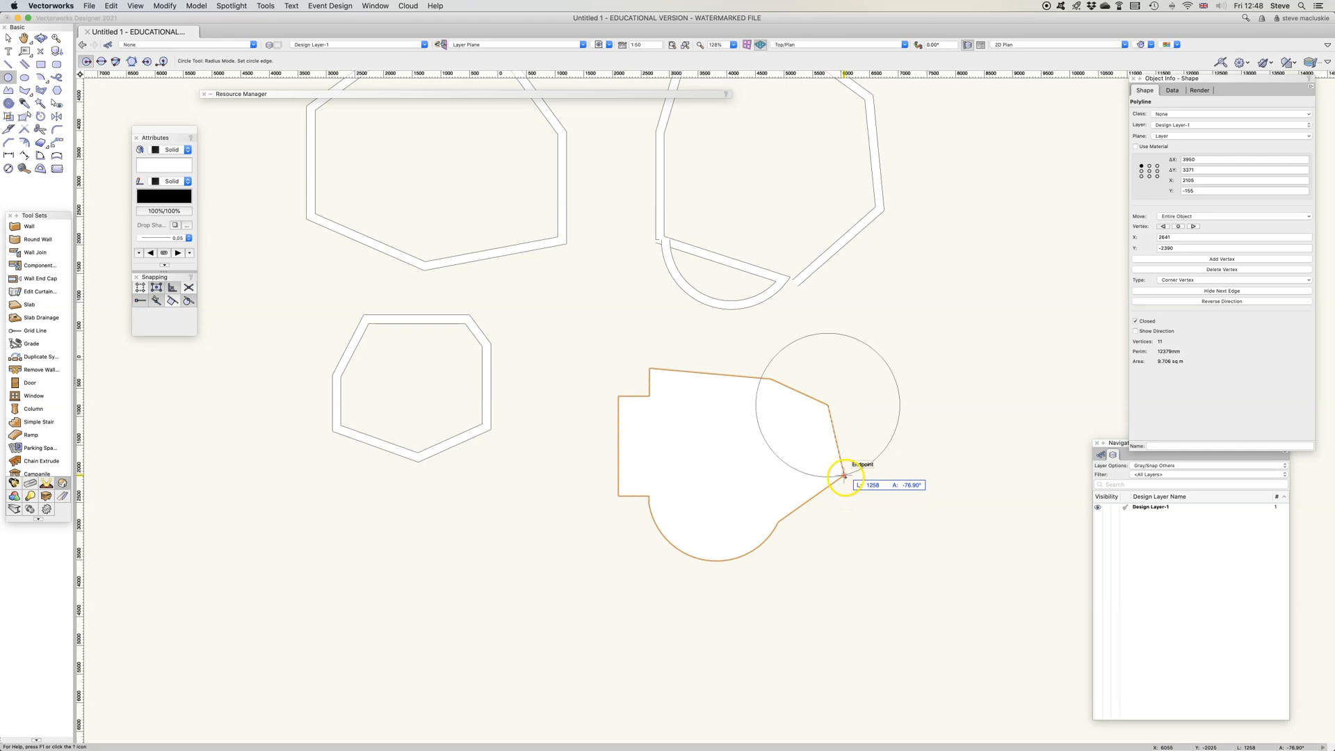
pyautogui.click(844, 477)
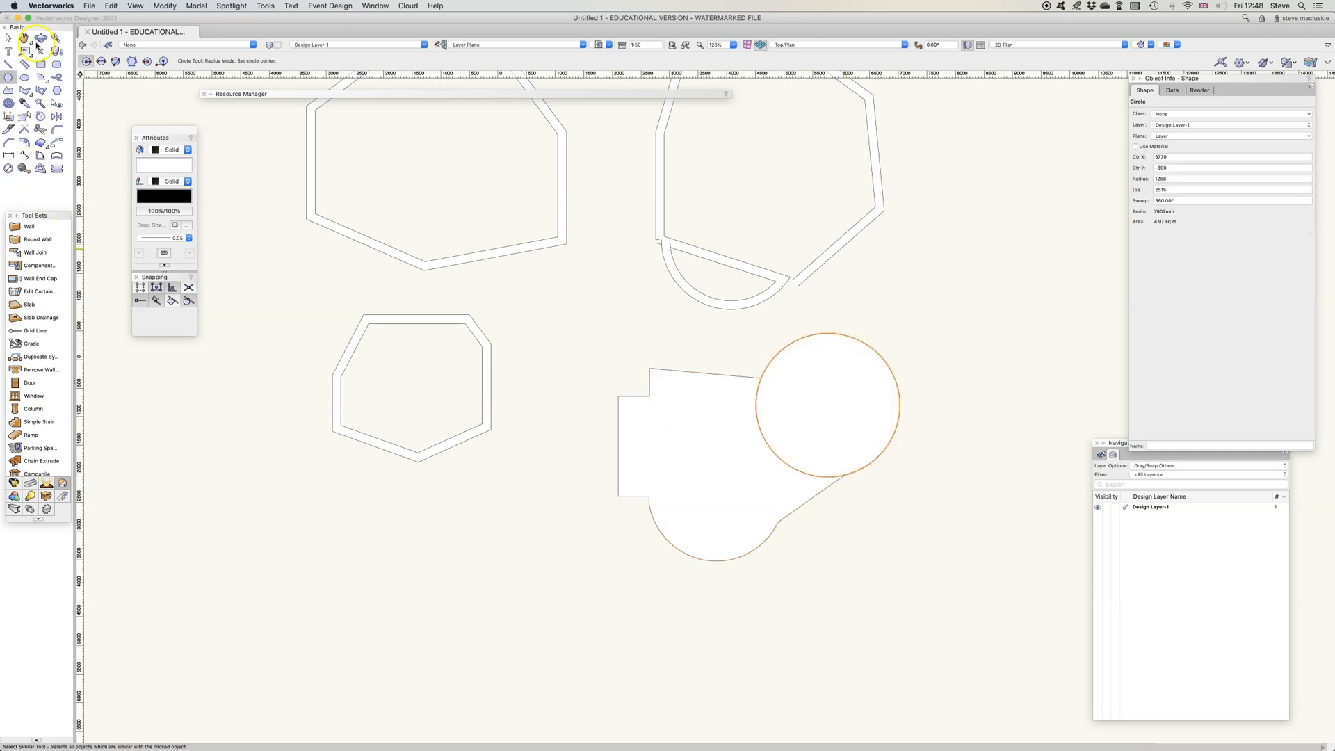
# Cut the circle's area out of the polyline with Clip Surface and delete the circle
pyautogui.click(9, 39)
pyautogui.click(719, 398)
pyautogui.keyDown('shift'); pyautogui.click(725, 376); pyautogui.keyUp('shift')
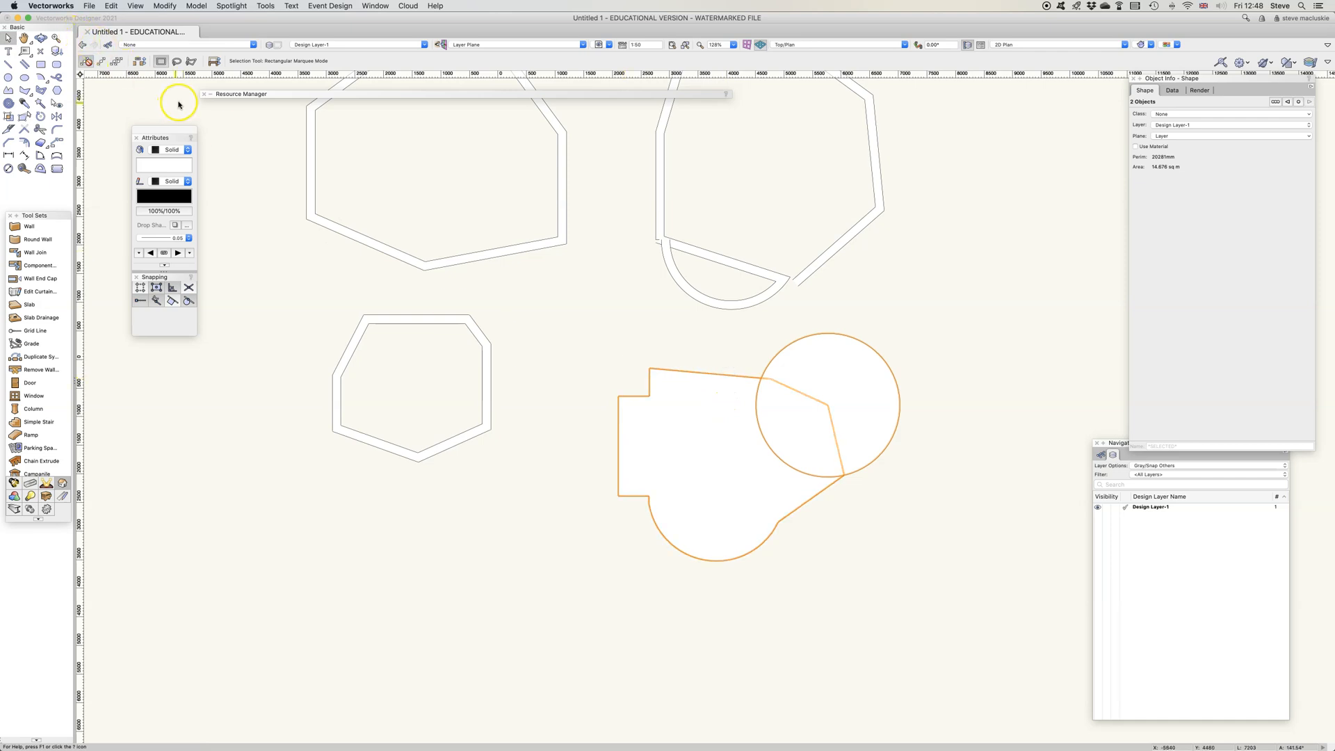
pyautogui.click(166, 7)
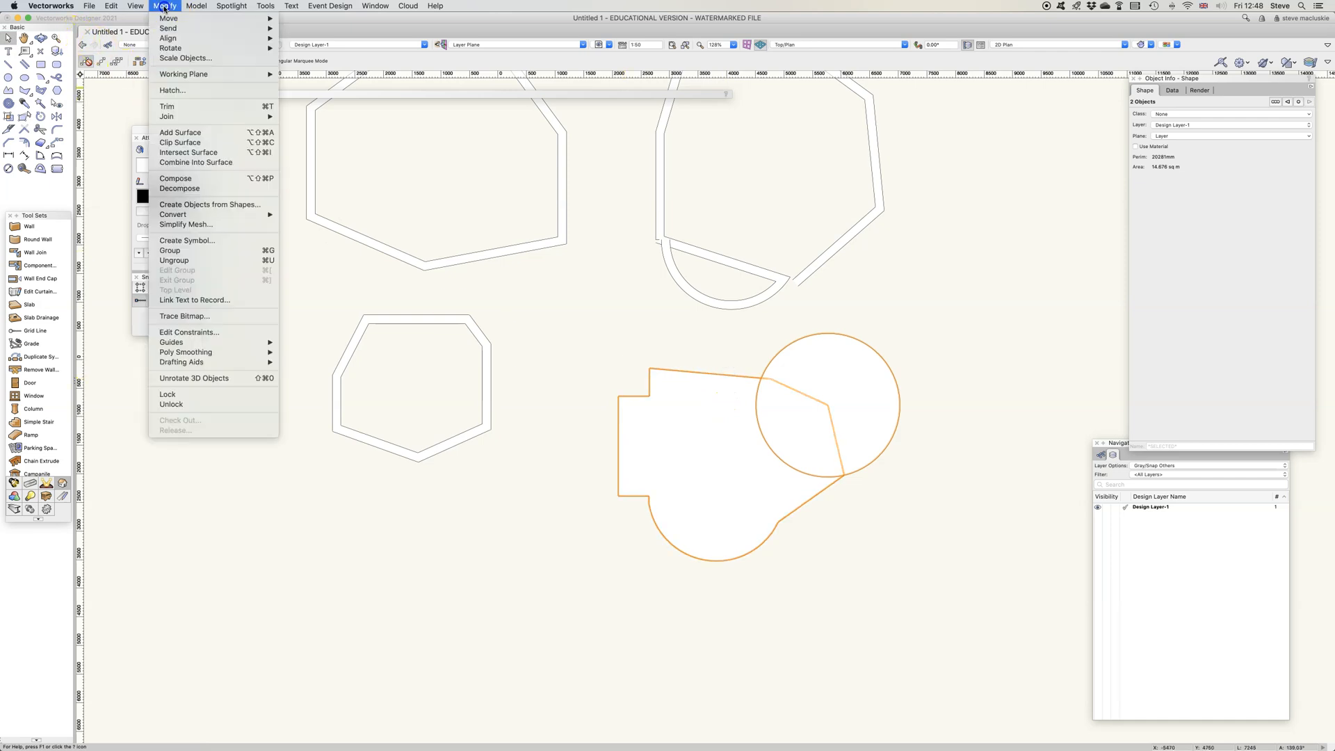
pyautogui.click(192, 142)
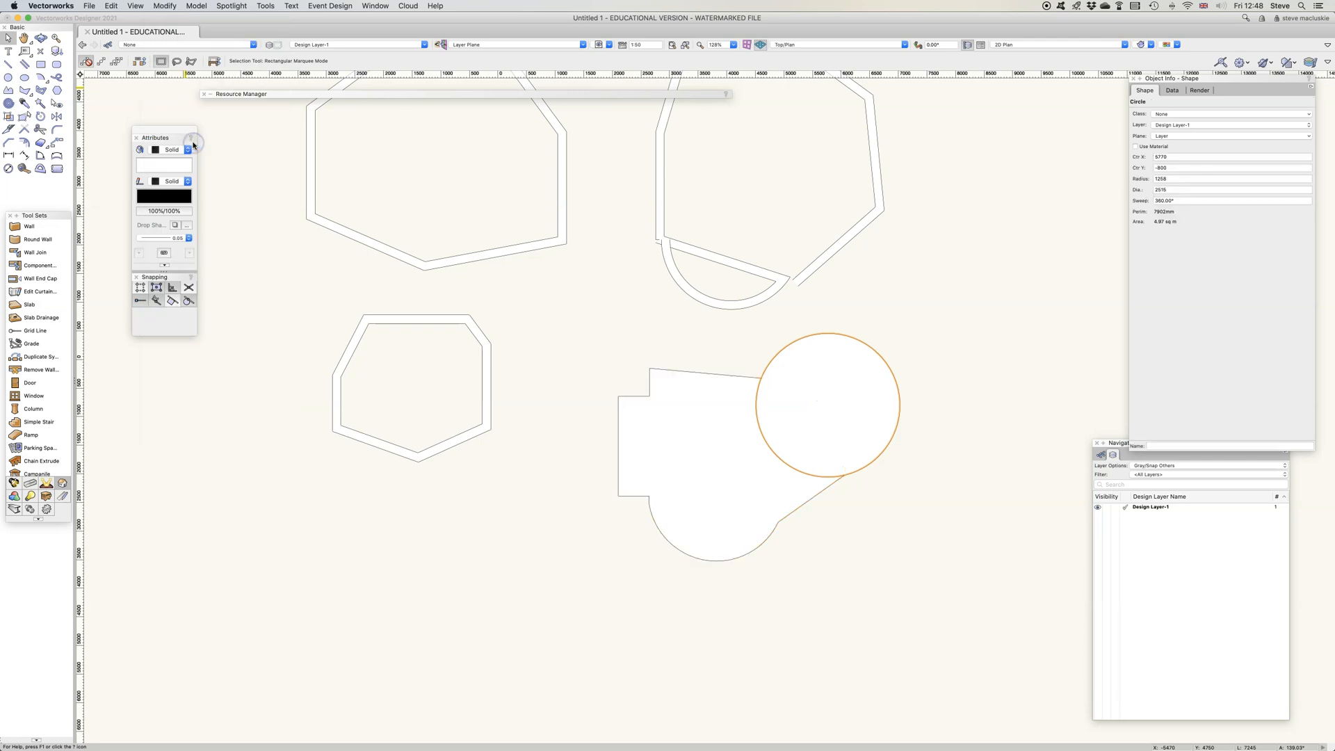
pyautogui.moveTo(869, 418); pyautogui.dragTo(953, 395)
pyautogui.press('Delete')
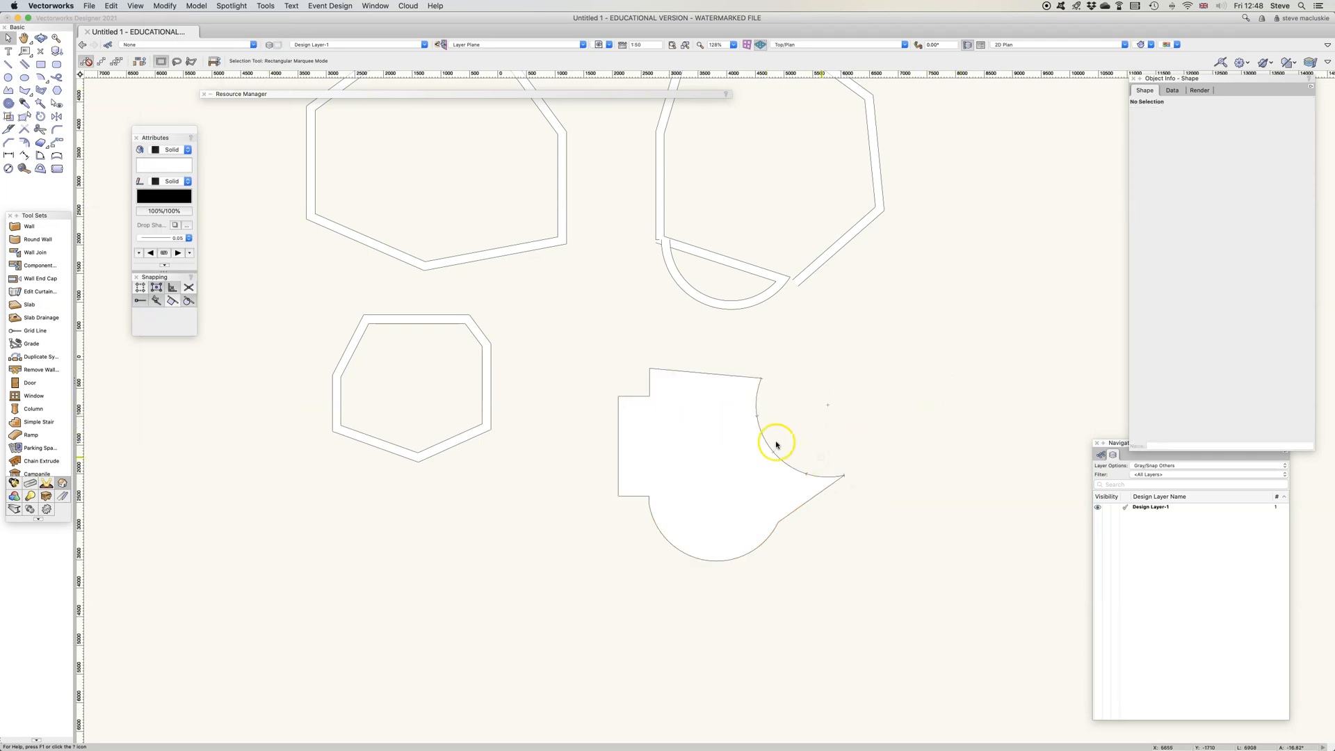
# Draw a rectangle of about 1040 by 1440 mm covering the polyline's pointed right tip
pyautogui.click(41, 64)
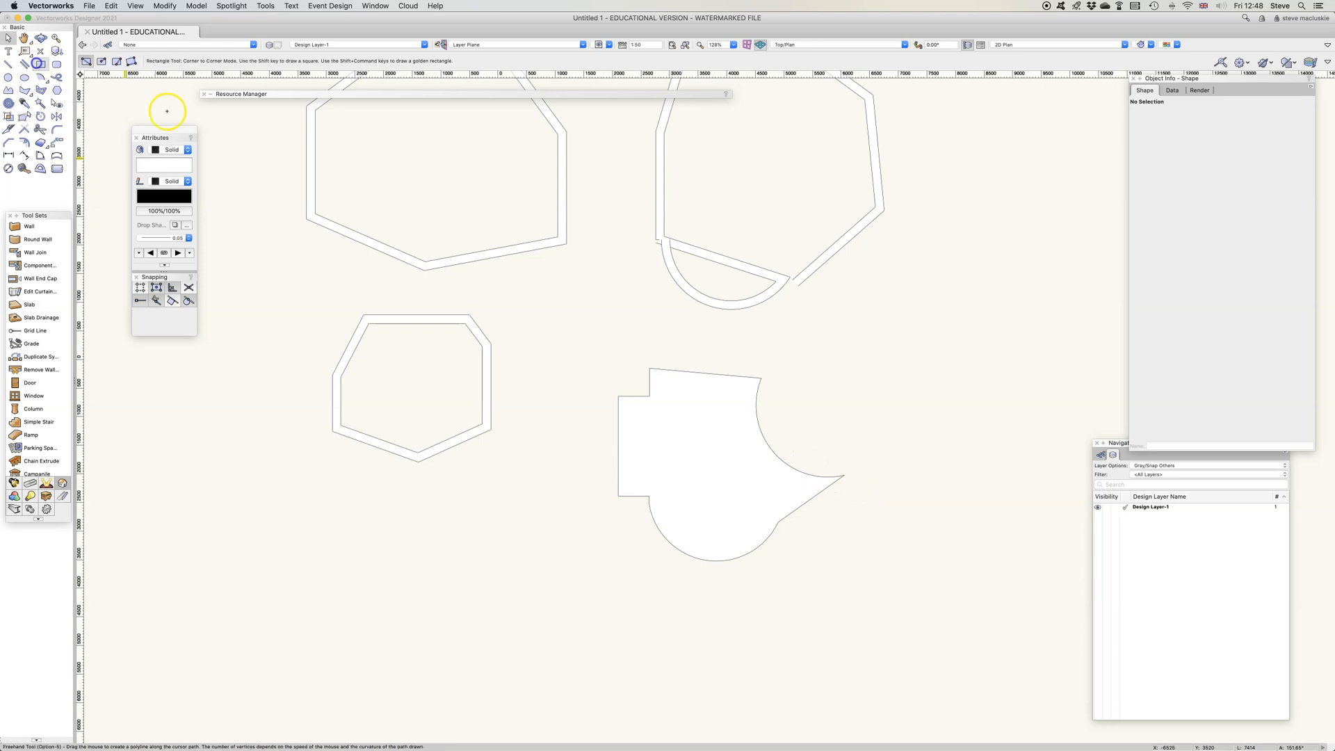
pyautogui.click(795, 444)
pyautogui.click(854, 526)
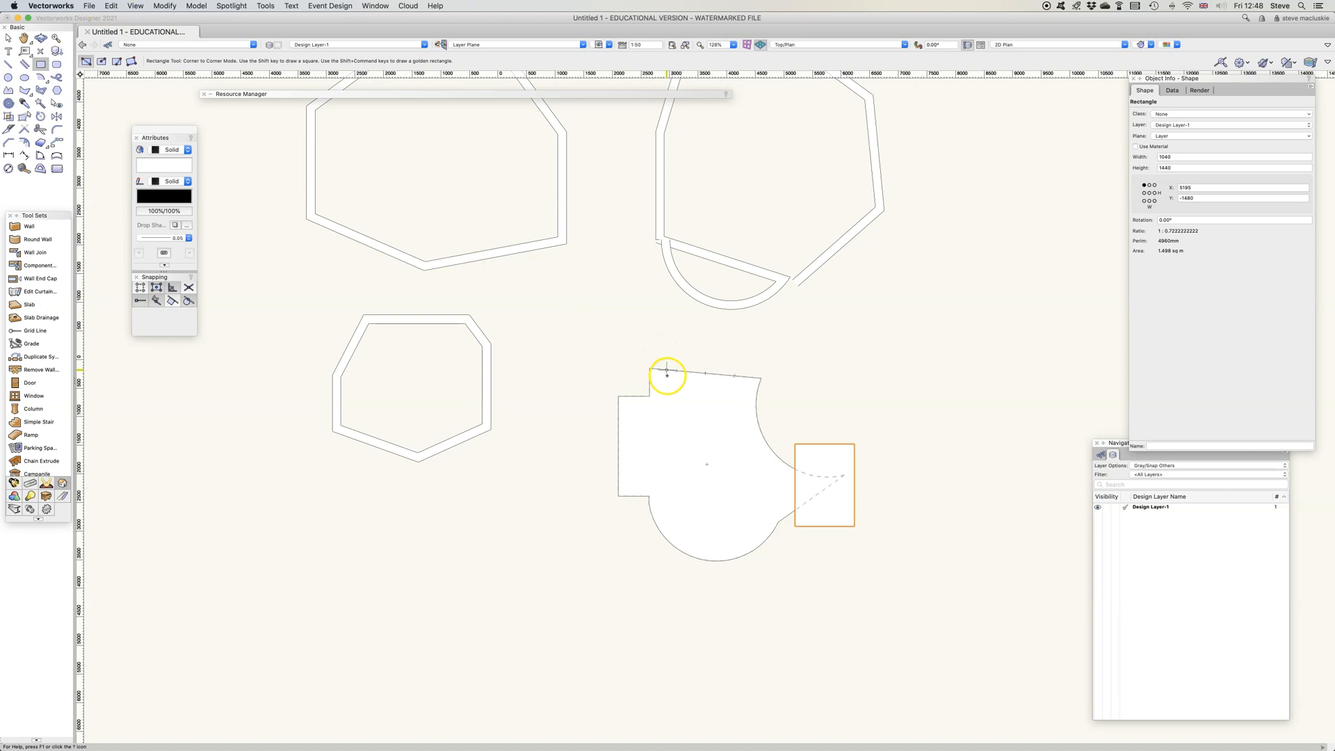
# Trim the pointed right tip off the polyline with Clip Surface and delete the cutting rectangle
pyautogui.click(10, 39)
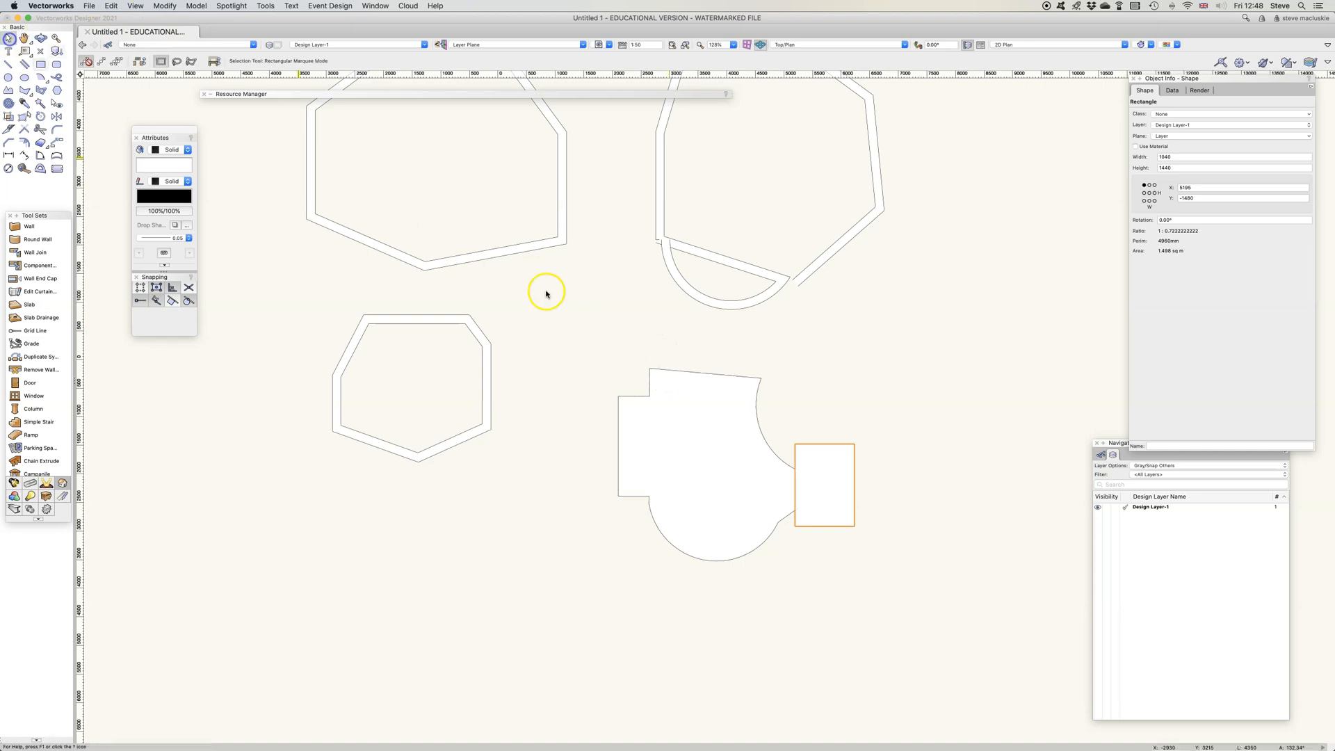
pyautogui.keyDown('shift'); pyautogui.click(685, 370); pyautogui.keyUp('shift')
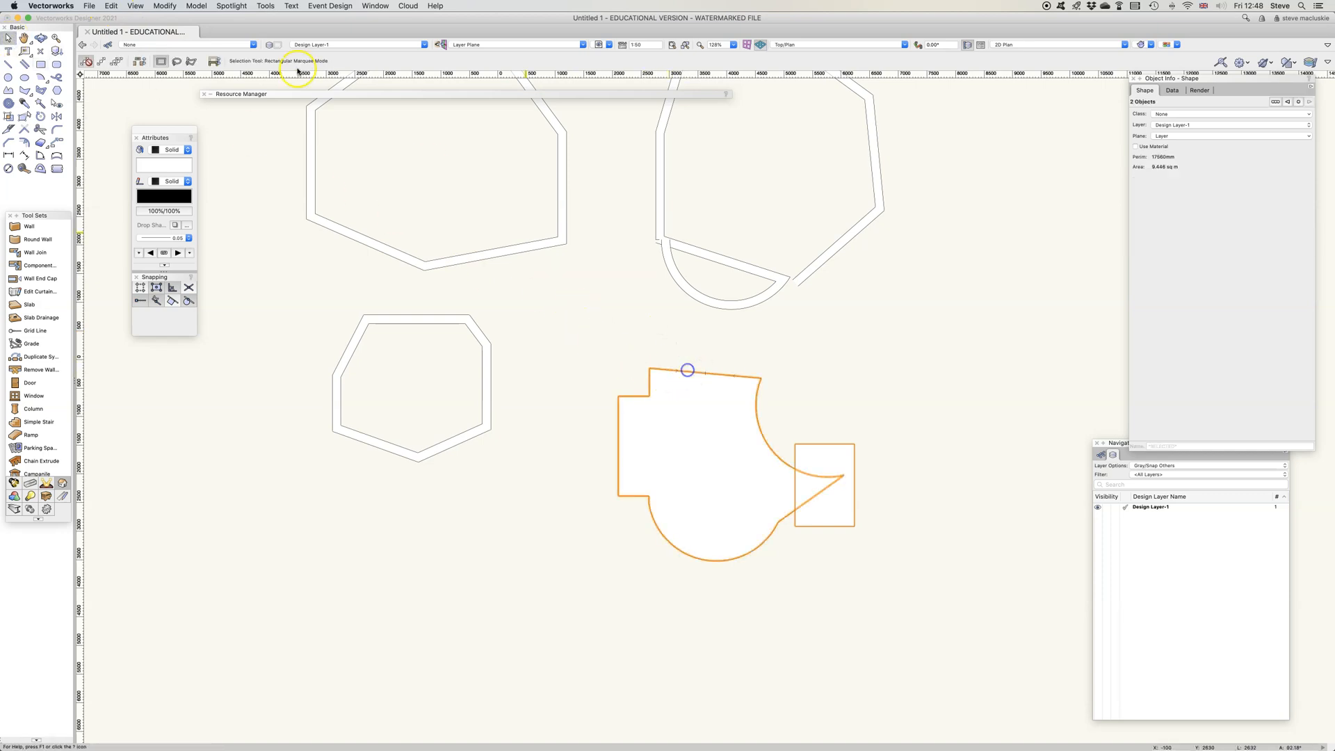
pyautogui.click(166, 7)
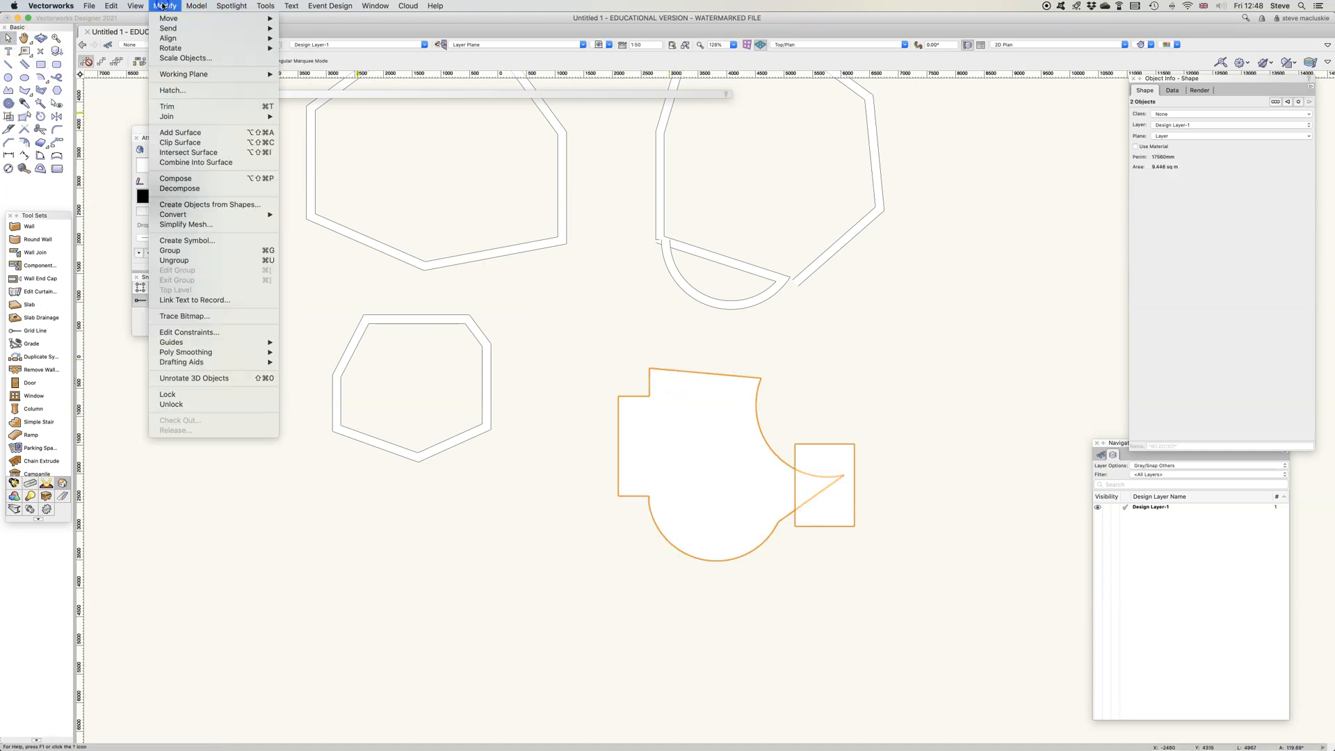
pyautogui.click(180, 137)
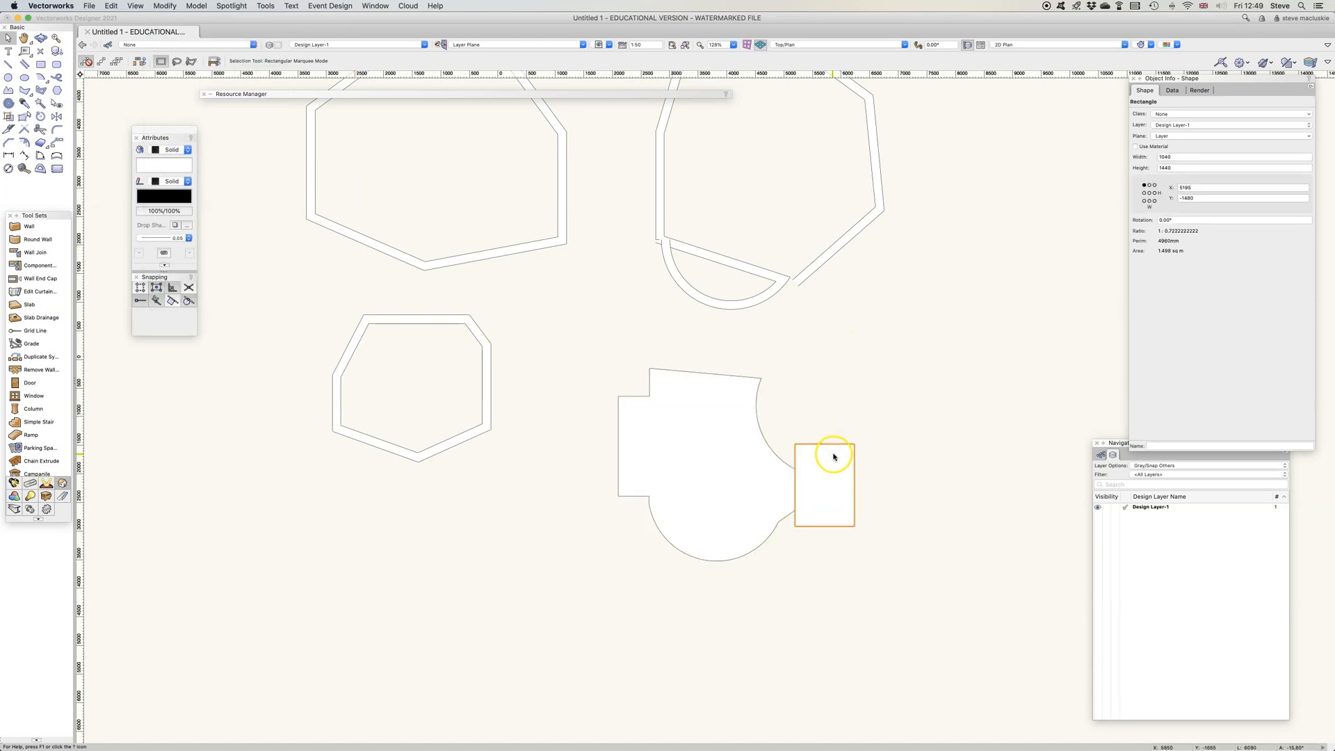
pyautogui.press('Delete')
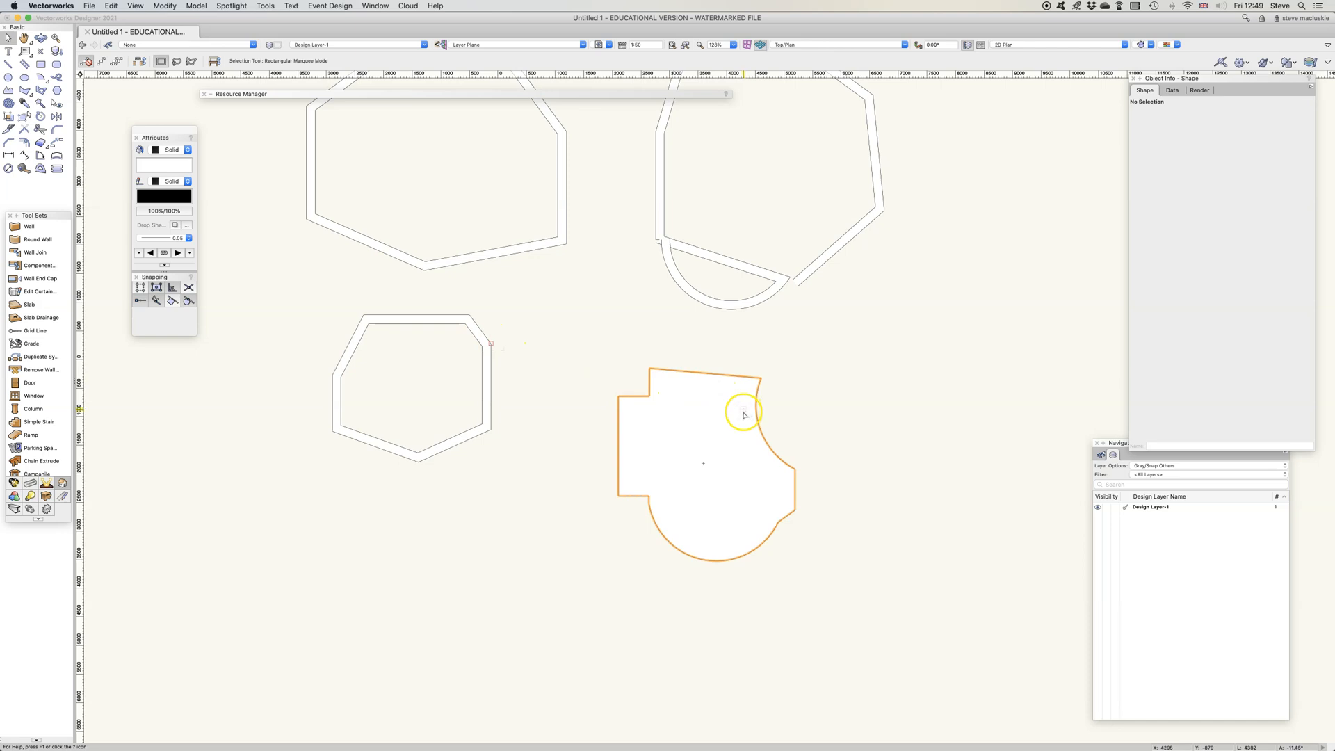
# Enlarge the polyline with interactive scaling to about 4175 by 4470 mm and deselect it
pyautogui.click(104, 61)
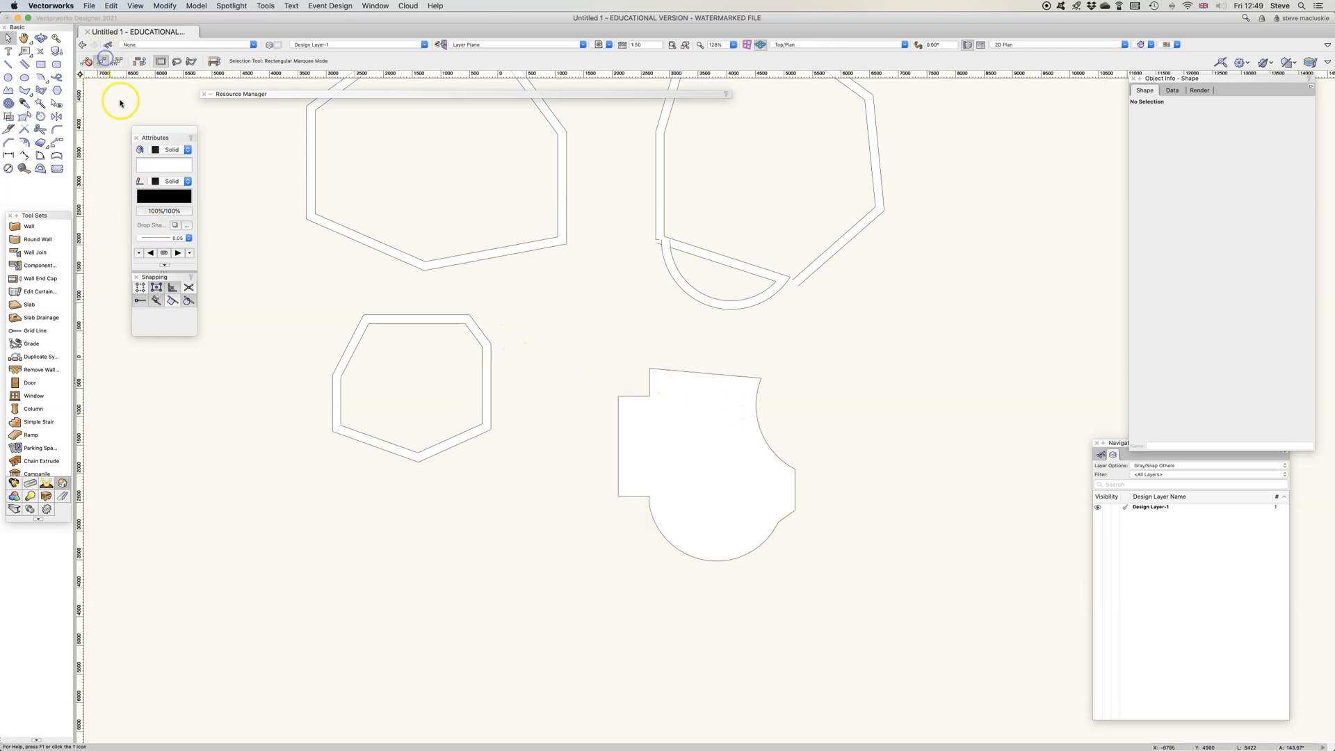
pyautogui.click(744, 376)
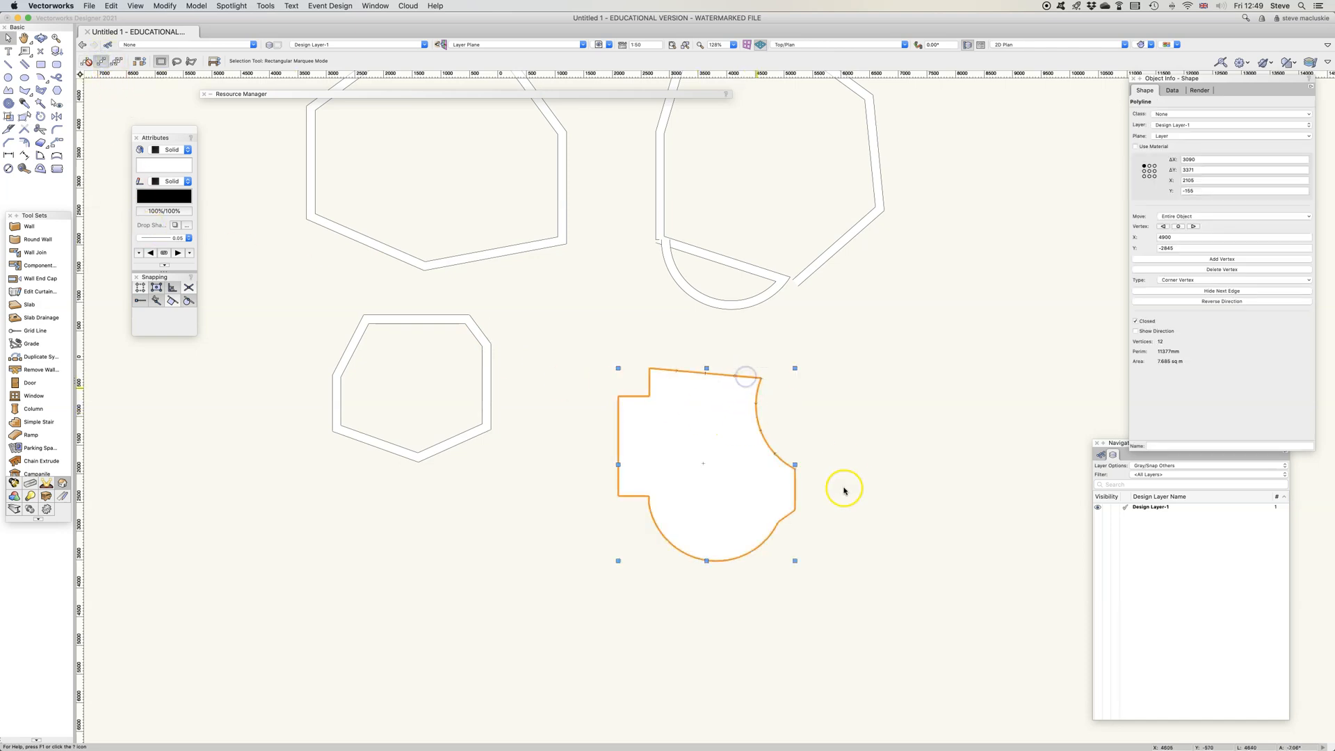
pyautogui.click(795, 367)
pyautogui.click(743, 383)
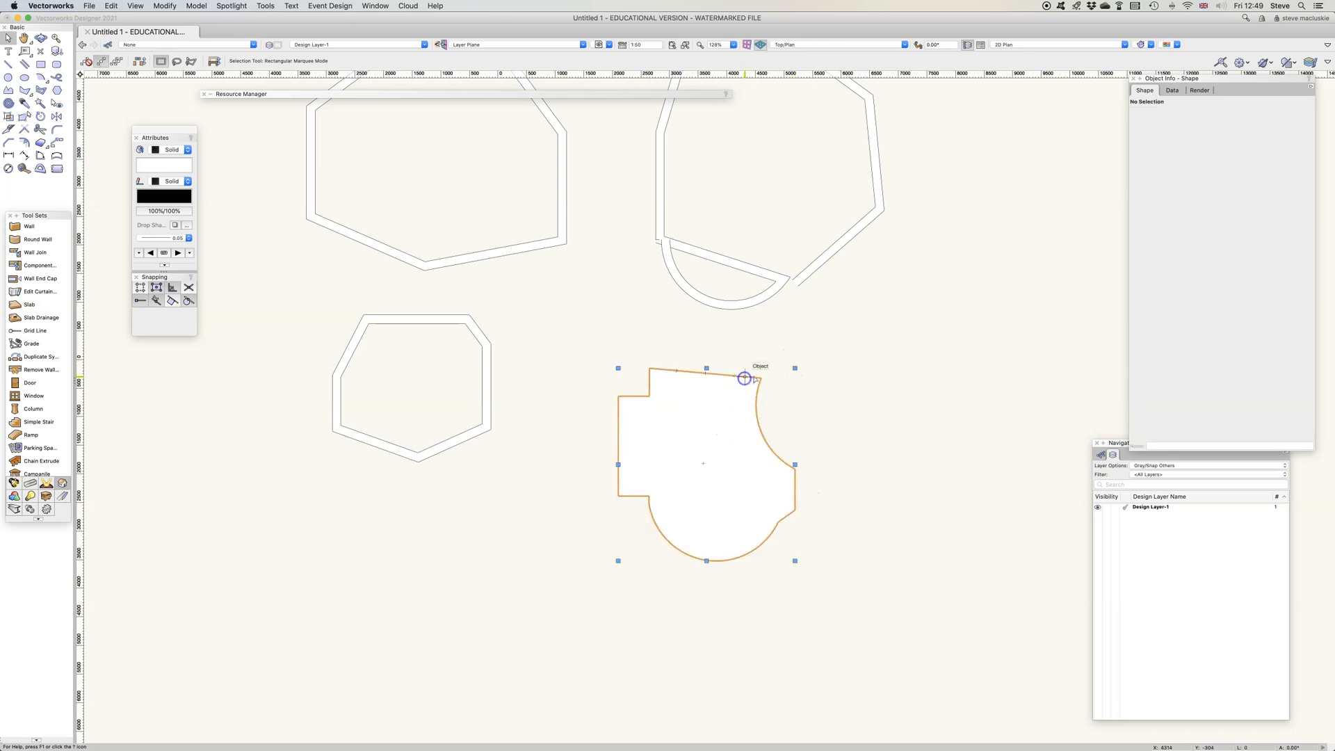
pyautogui.moveTo(795, 367); pyautogui.dragTo(810, 351)
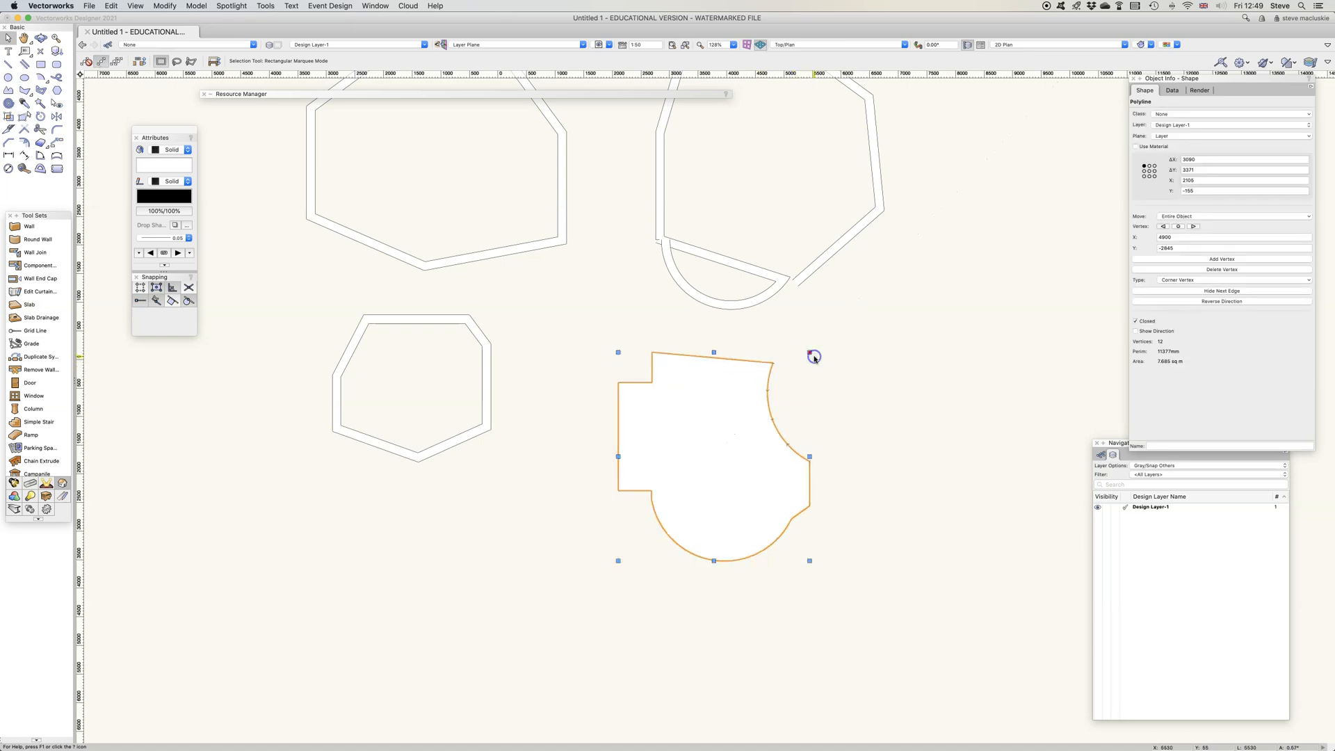
pyautogui.moveTo(796, 461); pyautogui.dragTo(857, 456)
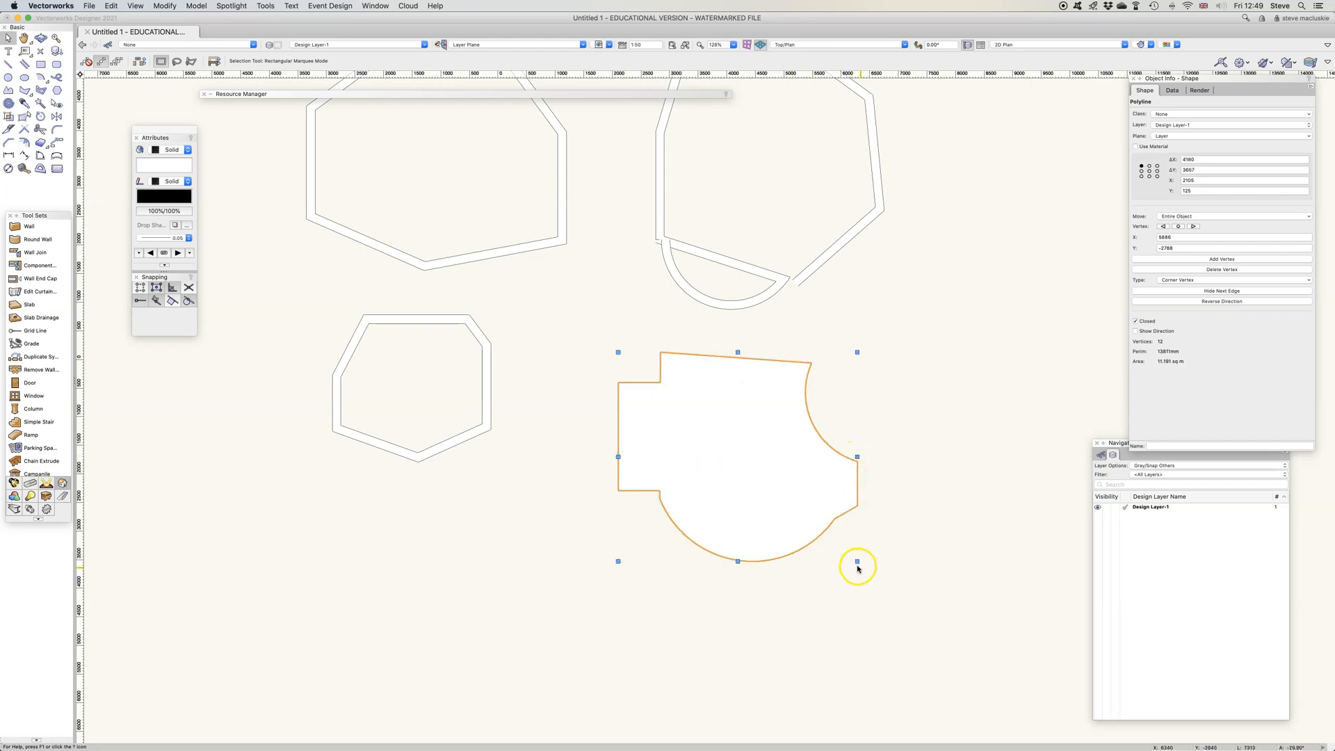
pyautogui.moveTo(858, 561); pyautogui.dragTo(857, 608)
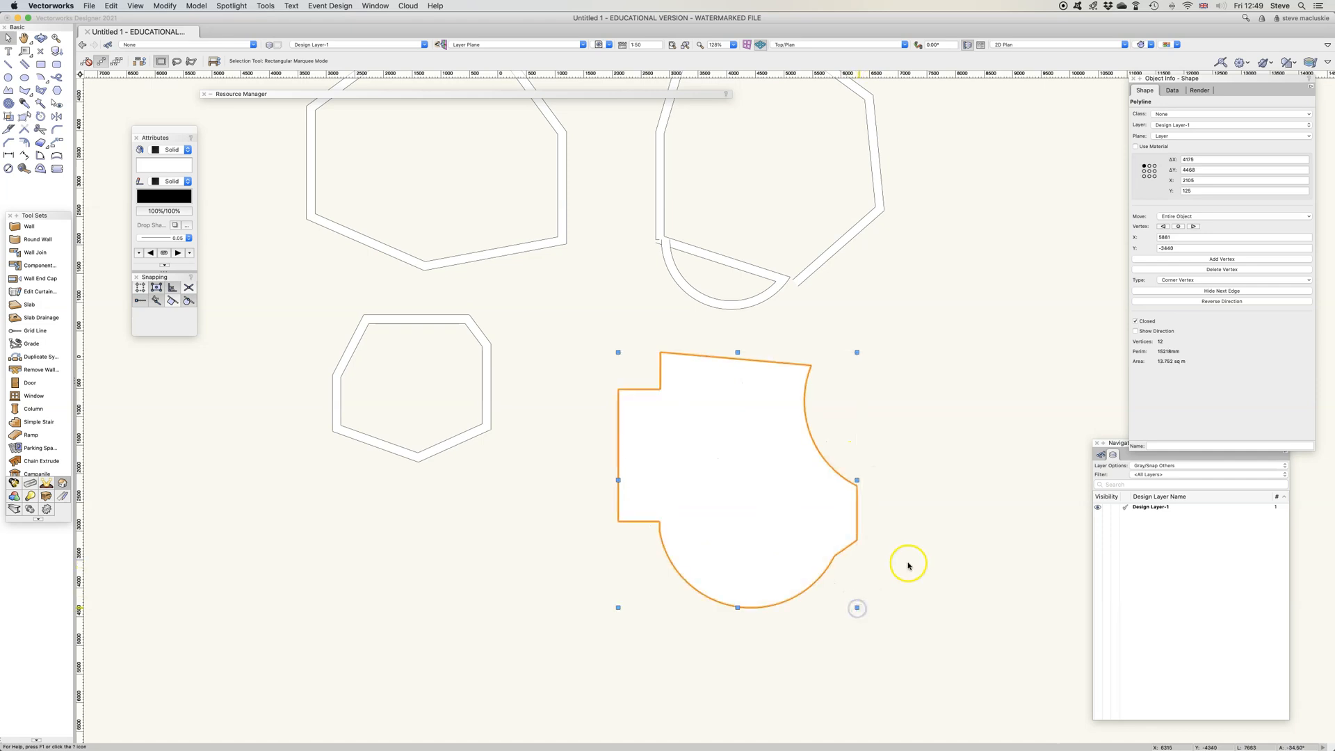
pyautogui.click(920, 527)
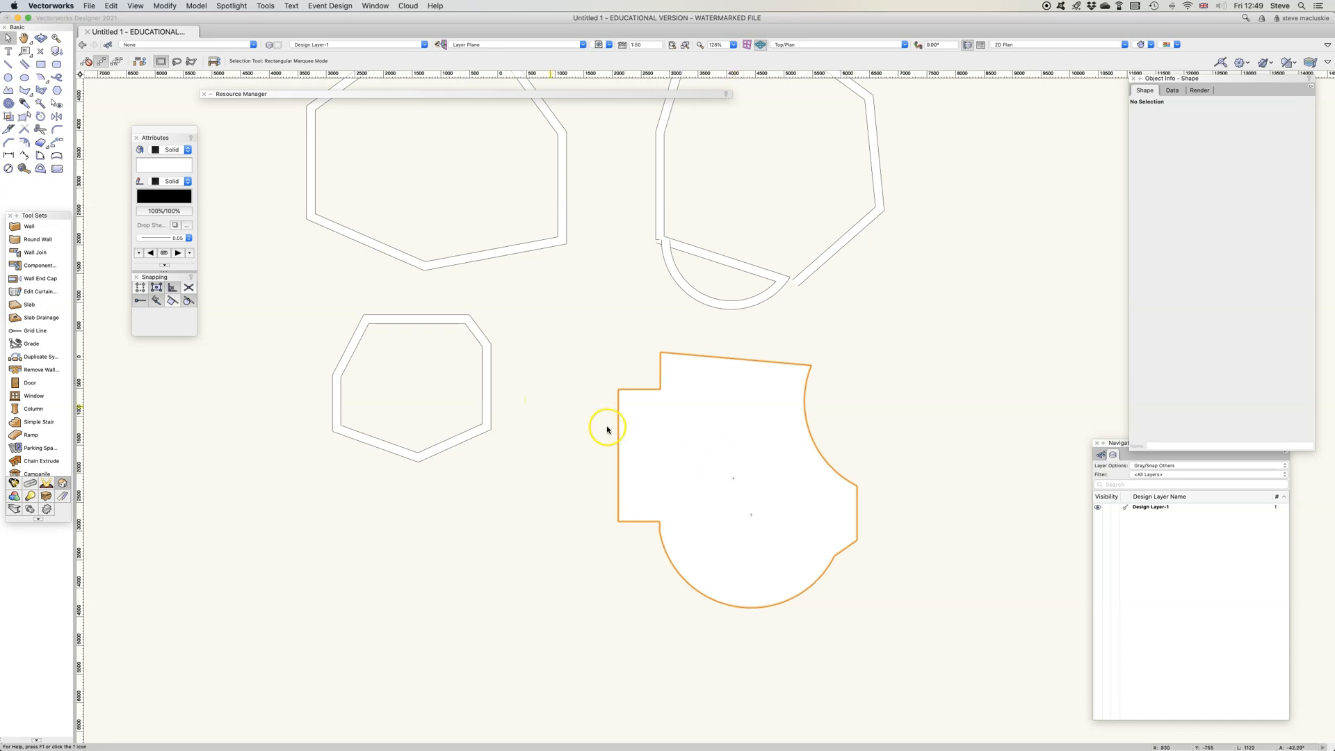
# Create walls from the room polyline with Create Objects from Shapes, using object type Walls and a Left offset while keeping the source shape
pyautogui.click(163, 7)
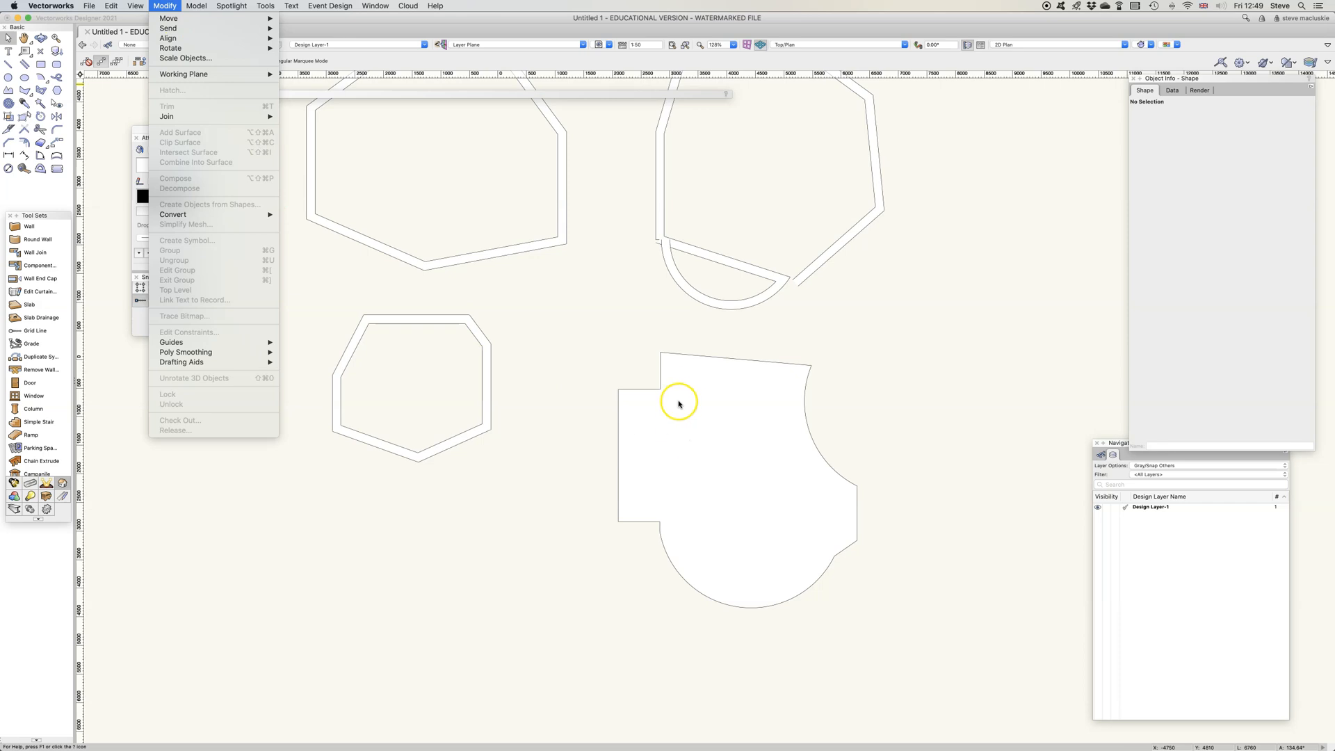
pyautogui.click(686, 357)
pyautogui.click(691, 356)
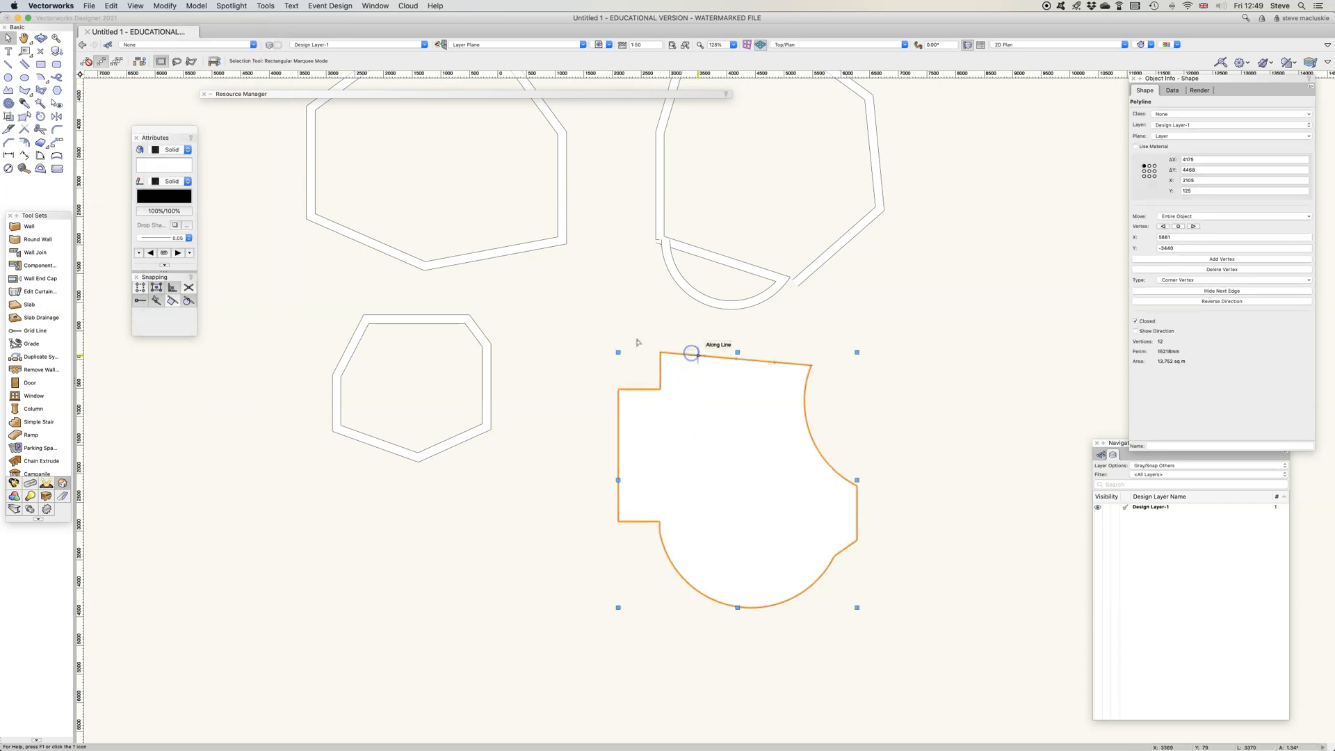
pyautogui.click(164, 6)
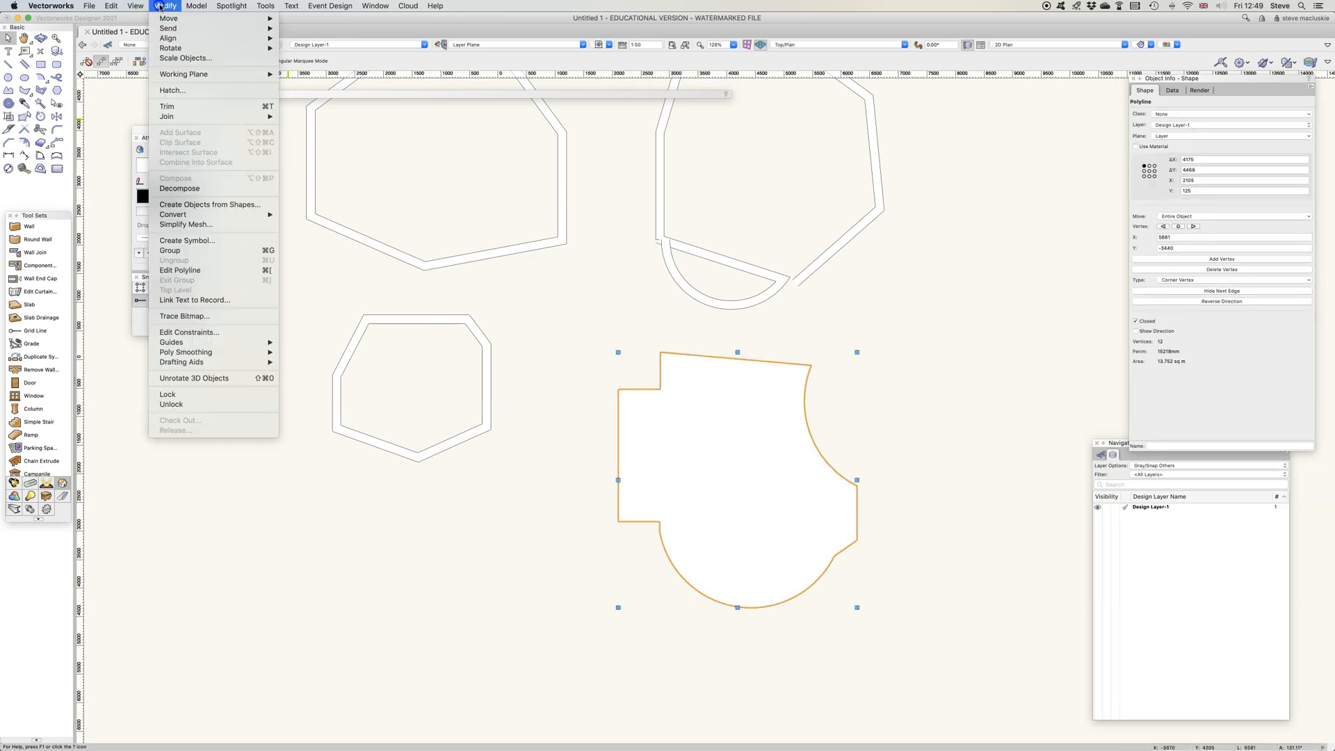
pyautogui.click(203, 206)
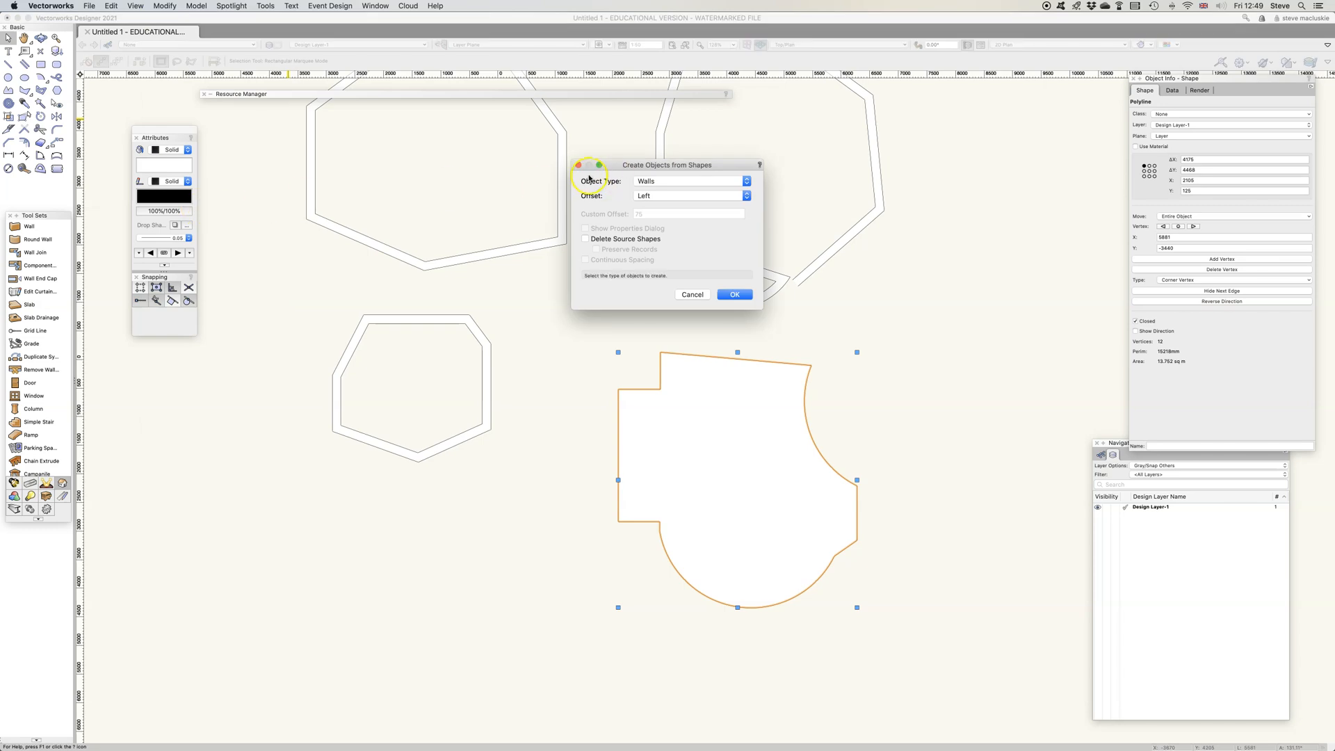
pyautogui.click(648, 182)
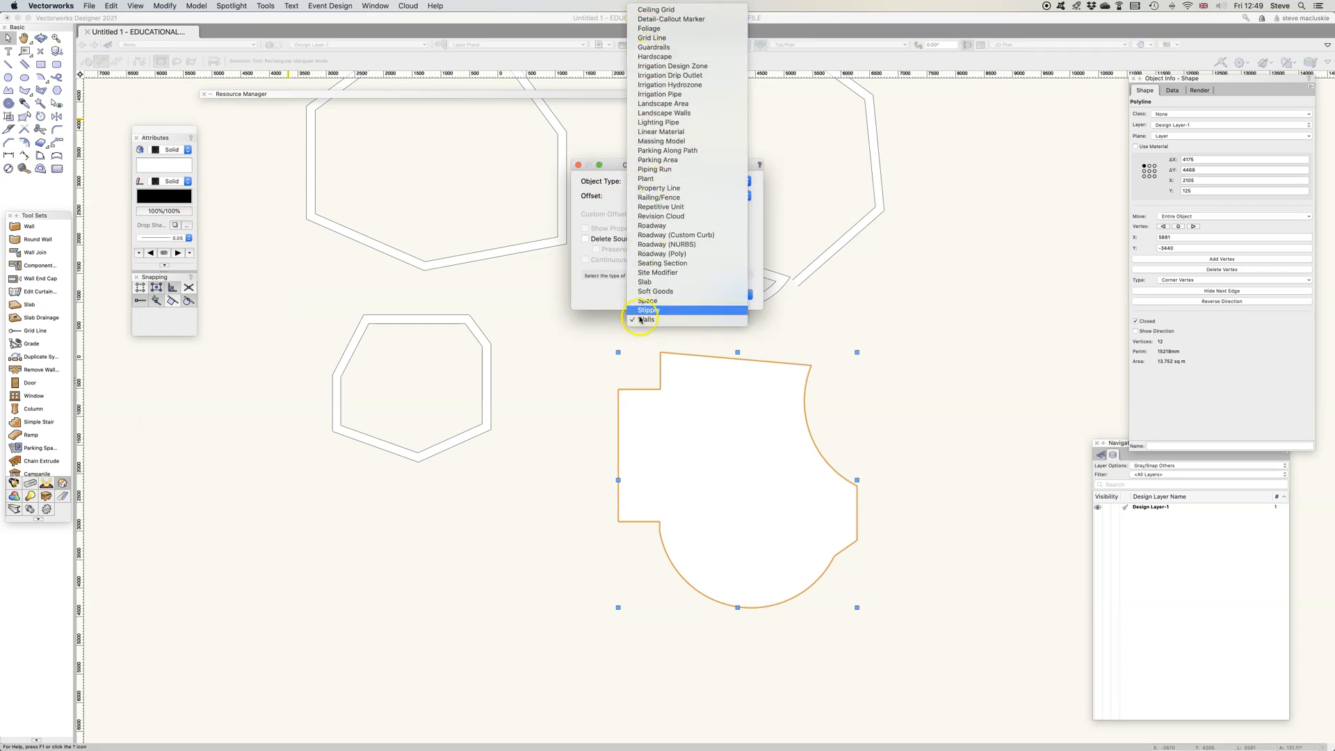
pyautogui.click(645, 320)
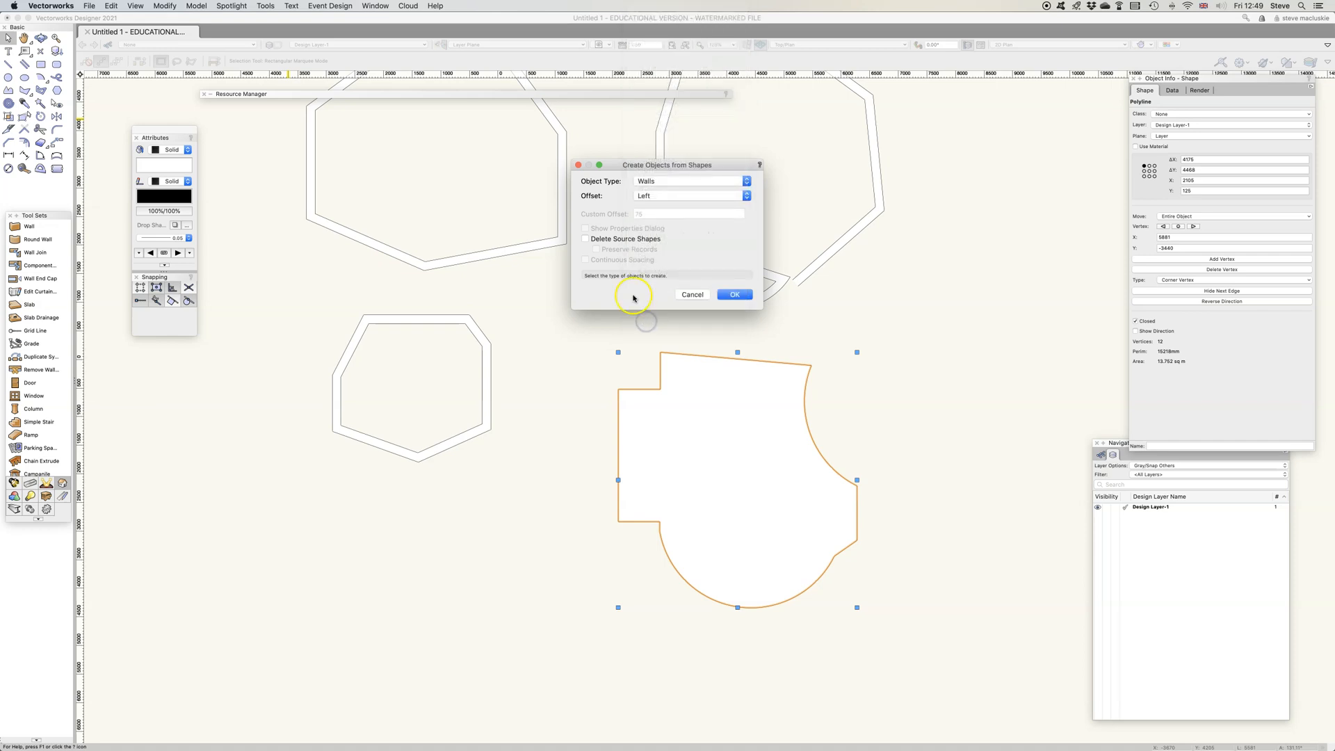
pyautogui.click(652, 197)
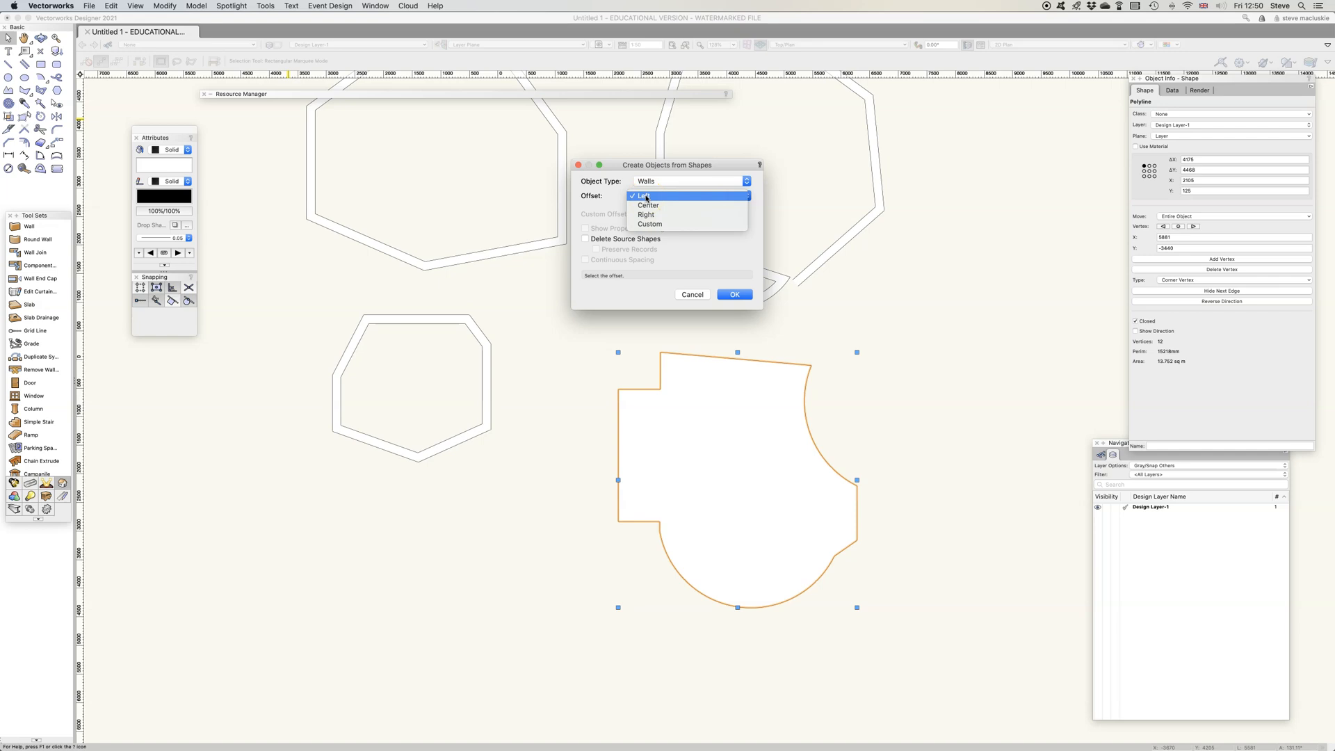
pyautogui.click(646, 197)
pyautogui.click(738, 297)
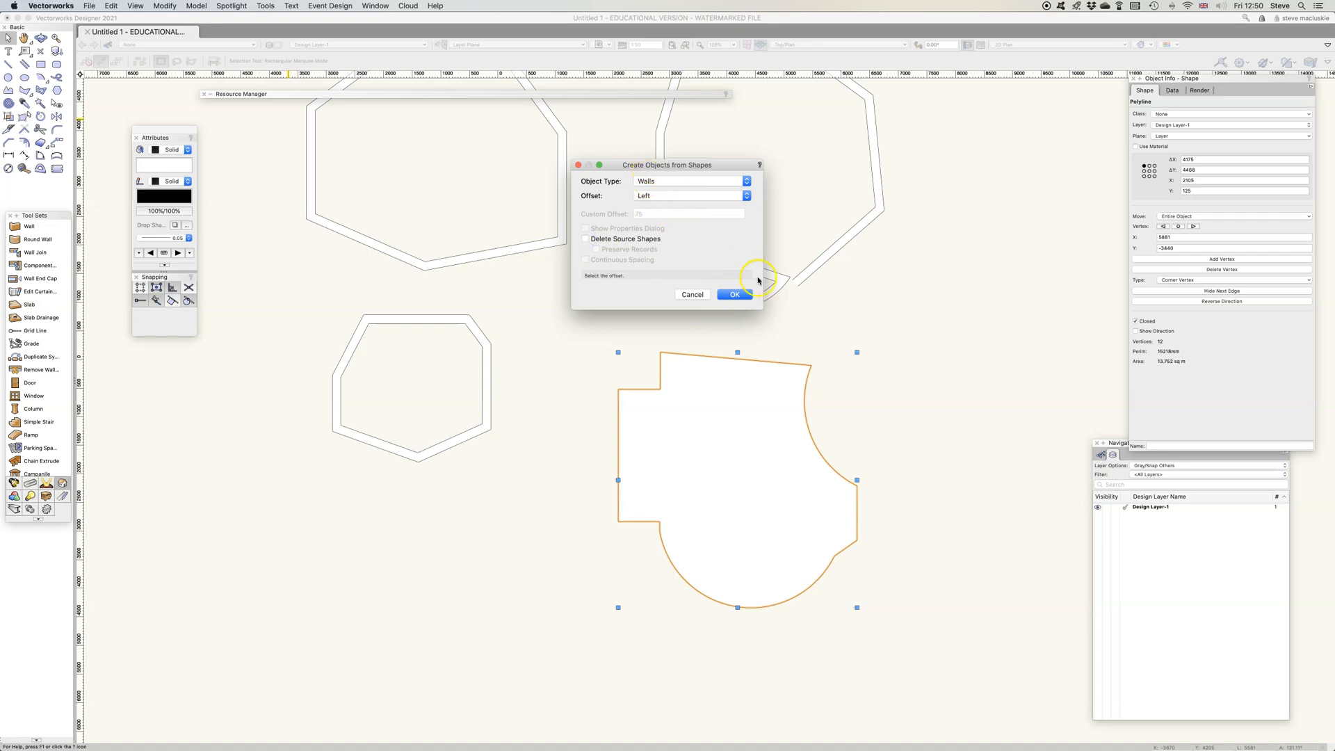
pyautogui.click(743, 295)
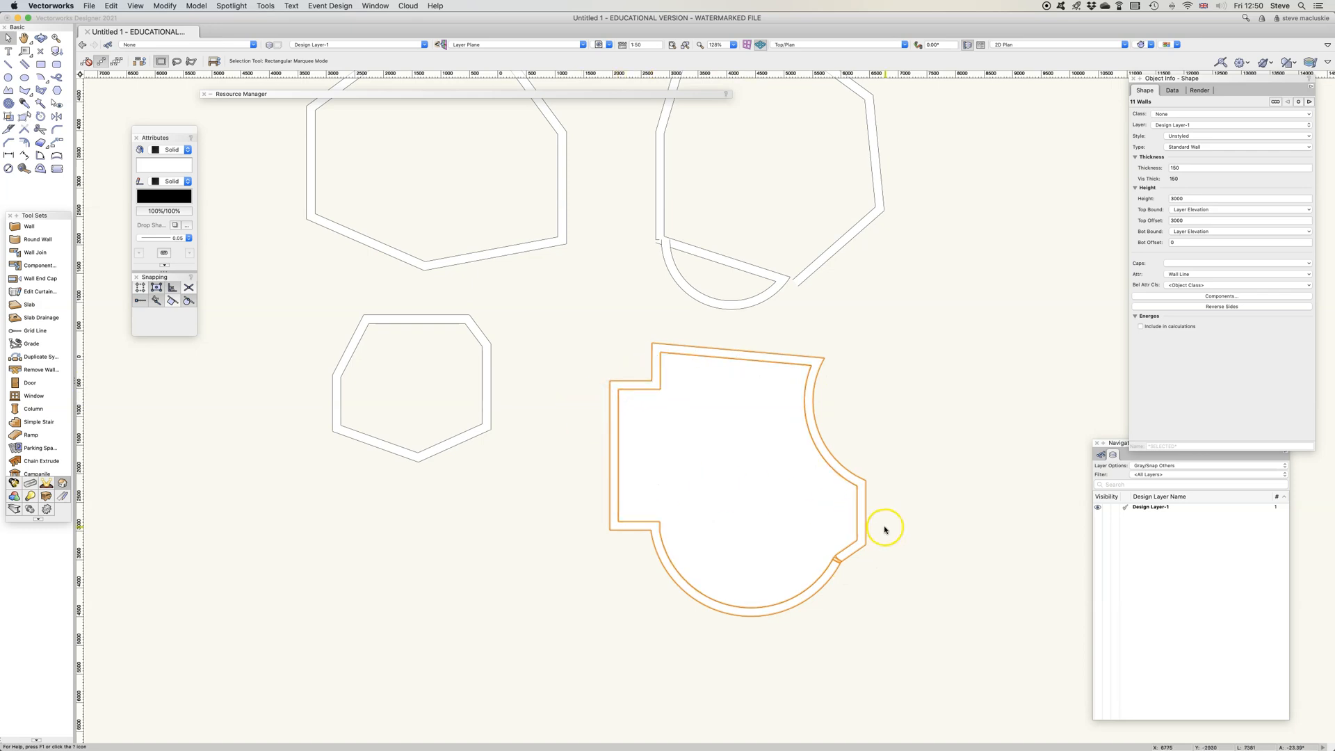
# Examine the wall join where the large lower arc meets the short angled wall, and deselect the new walls
pyautogui.scroll(4, 849, 566)
pyautogui.scroll(2, 849, 576)
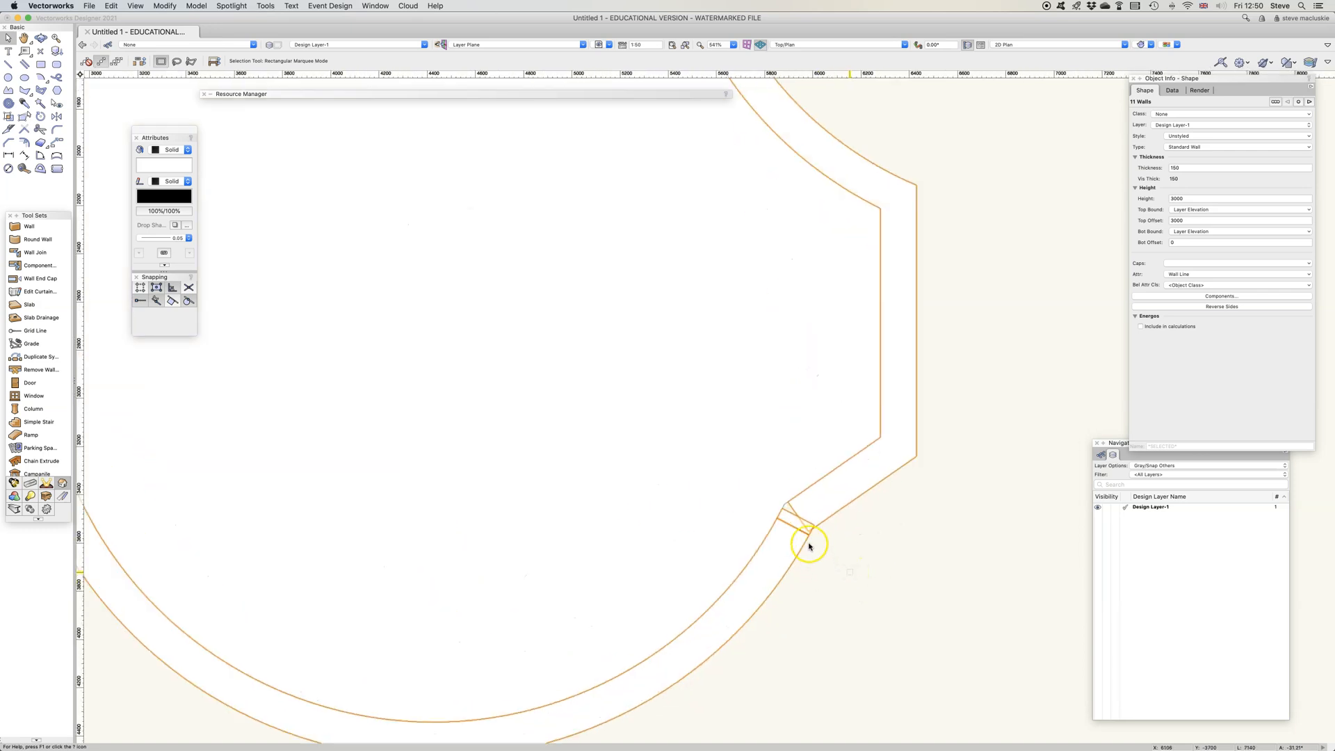
pyautogui.click(866, 554)
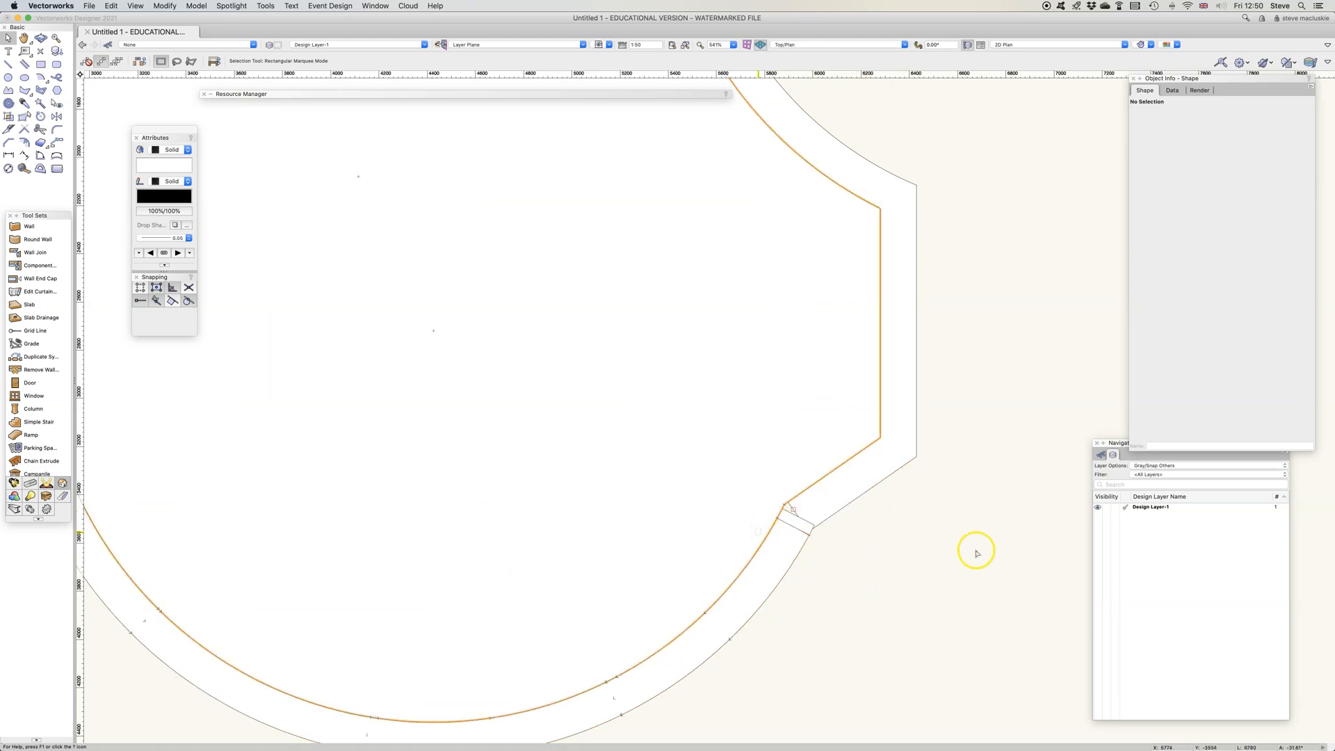
# Delete the source polyline inside the new walls, and undo the deletion
pyautogui.scroll(-6, 894, 539)
pyautogui.click(831, 483)
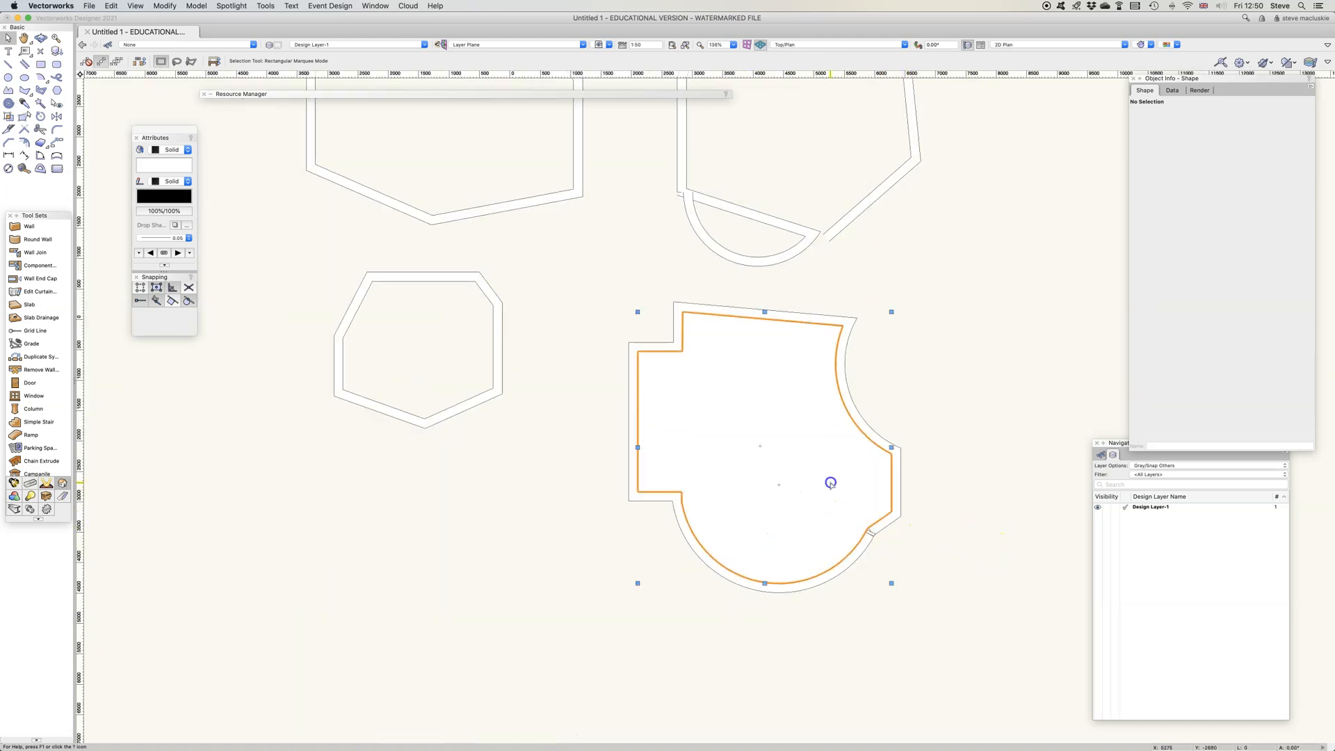
pyautogui.press('Delete')
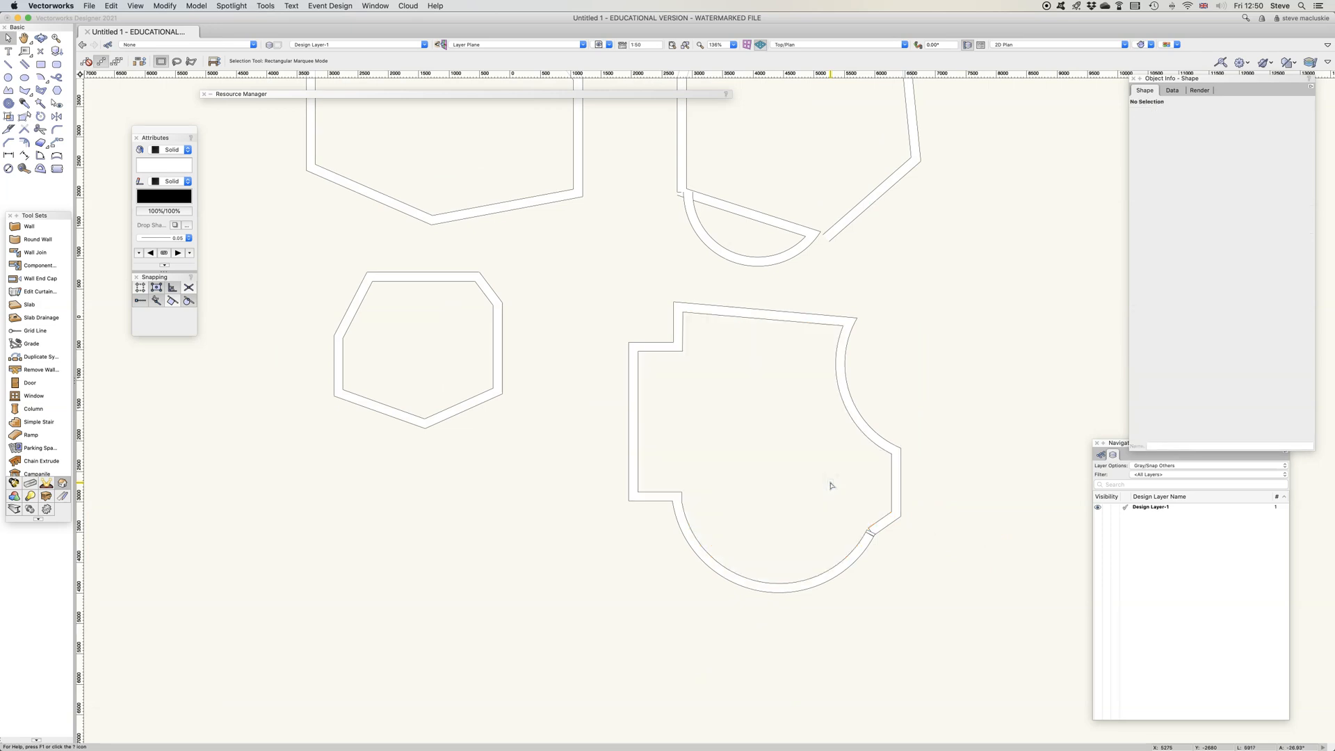
pyautogui.click(831, 485)
pyautogui.scroll(2, 900, 423)
pyautogui.click(990, 421)
pyautogui.scroll(-2, 991, 421)
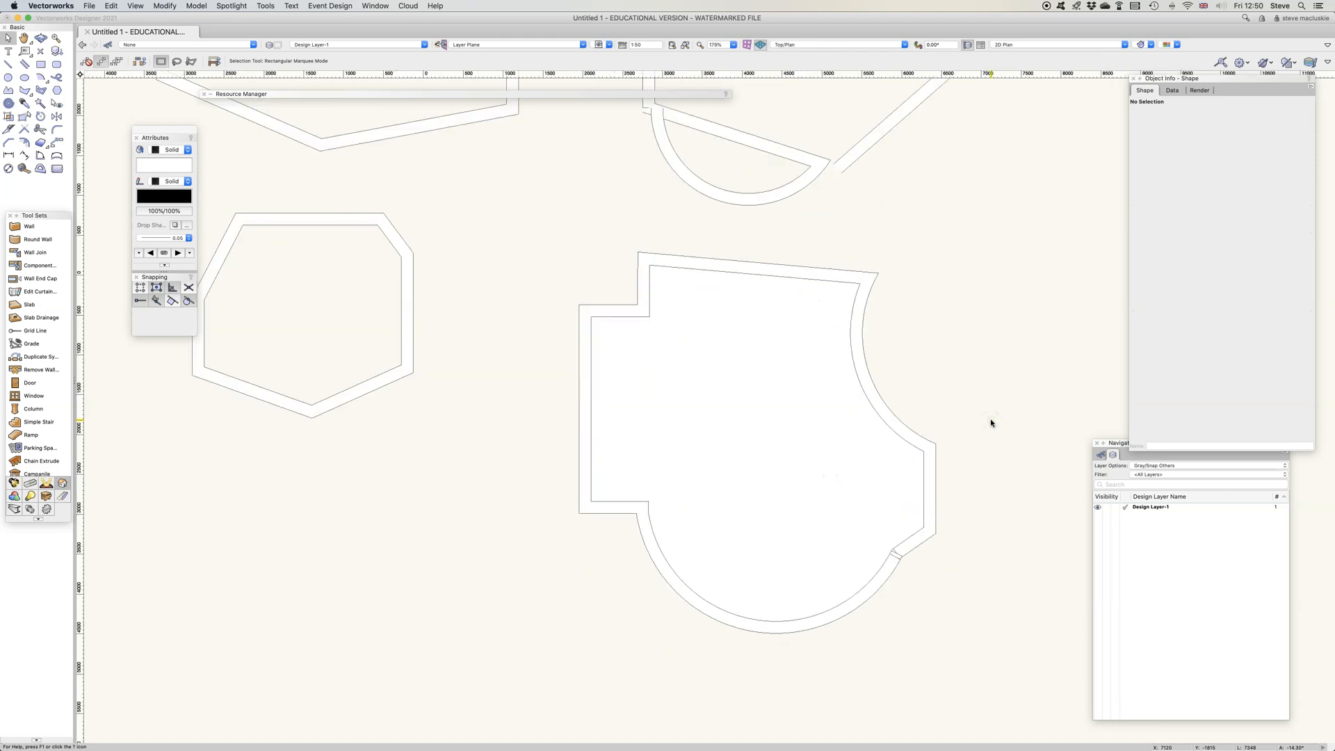
pyautogui.moveTo(993, 411); pyautogui.dragTo(993, 410, button='middle')
pyautogui.scroll(-1, 904, 393)
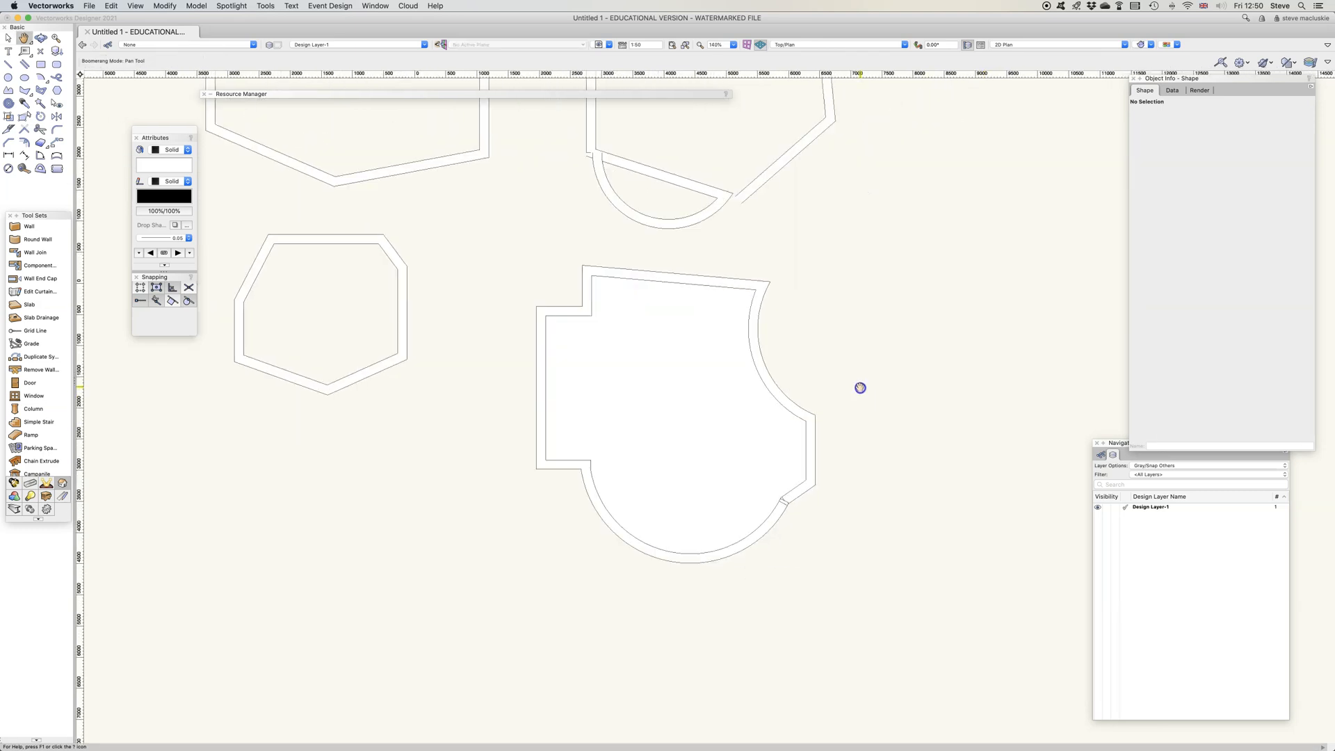
pyautogui.scroll(-1, 866, 402)
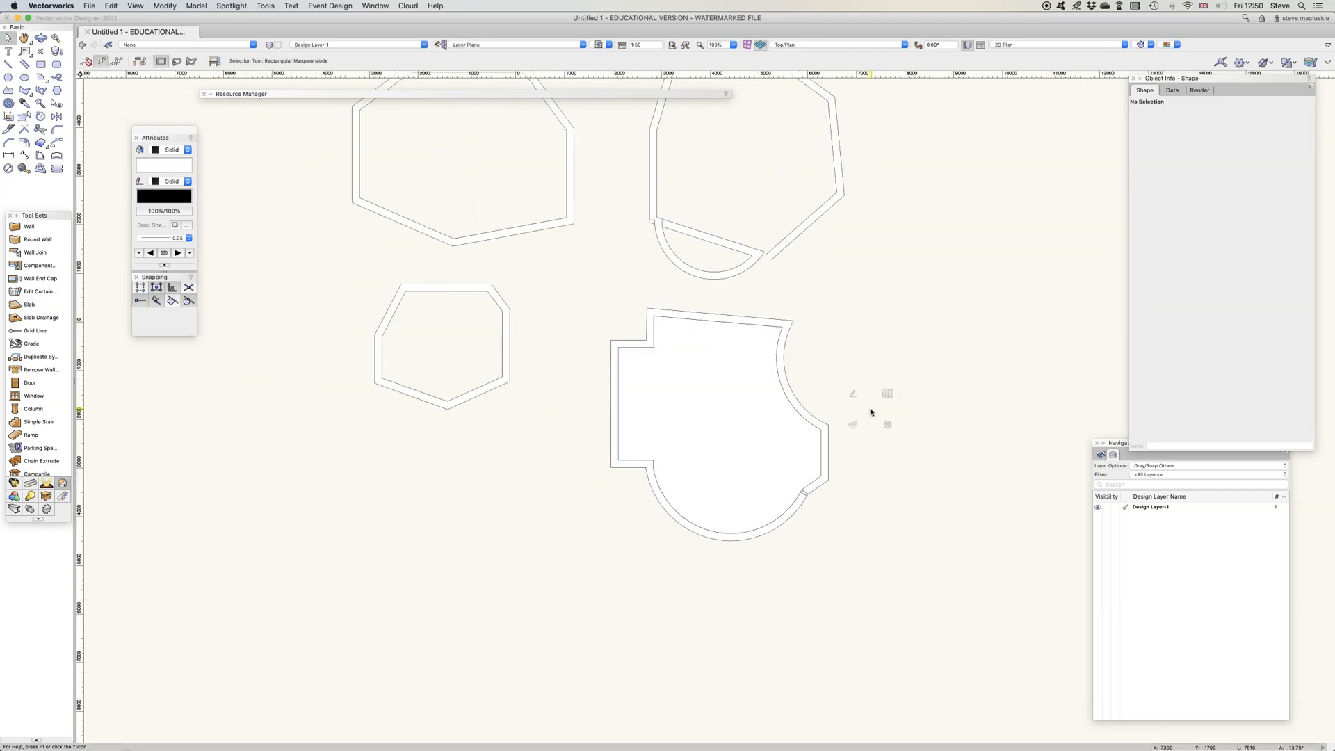